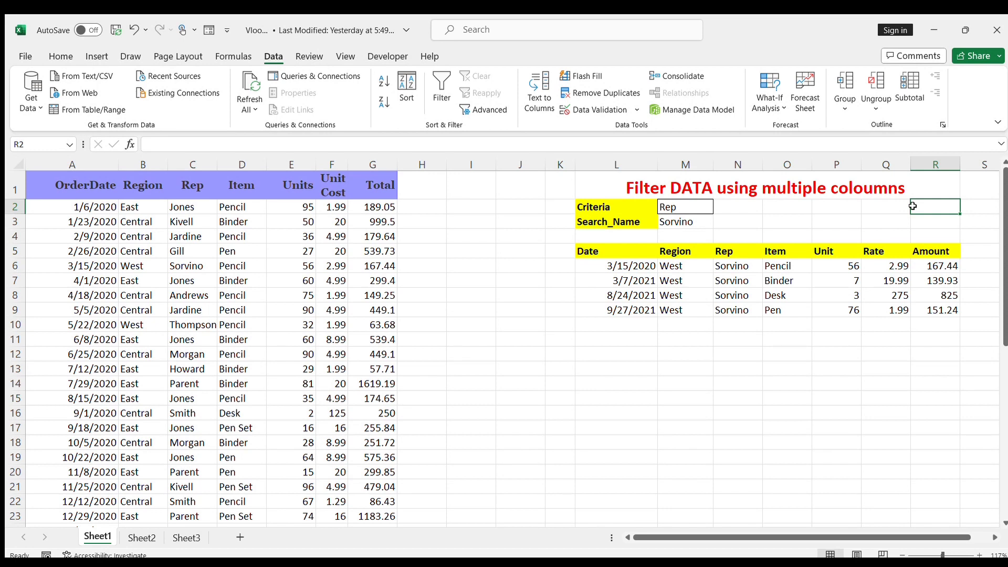
Step: Set the Criteria cell to Region and copy West from the Region column into the Search_Name cell
click(691, 203)
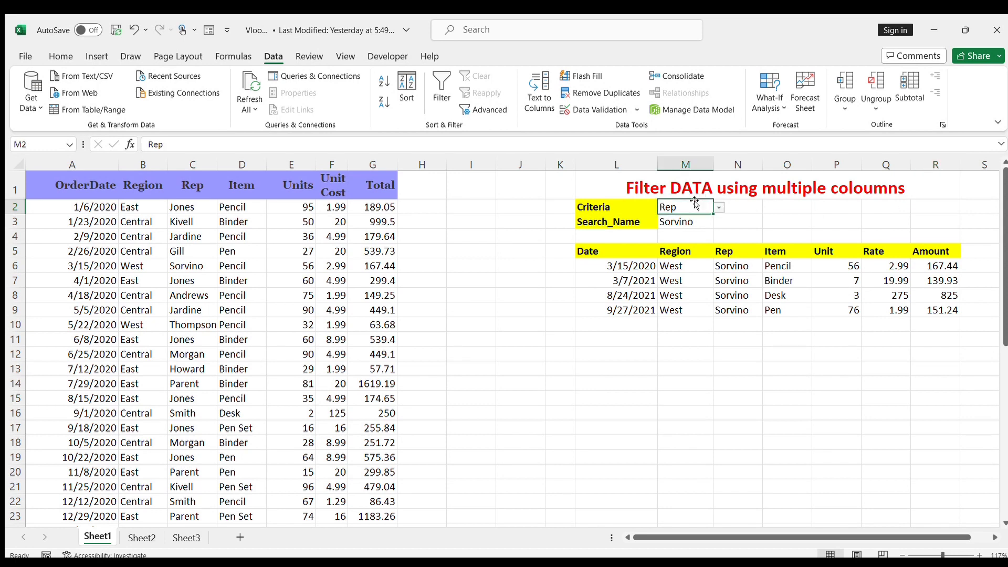
click(676, 218)
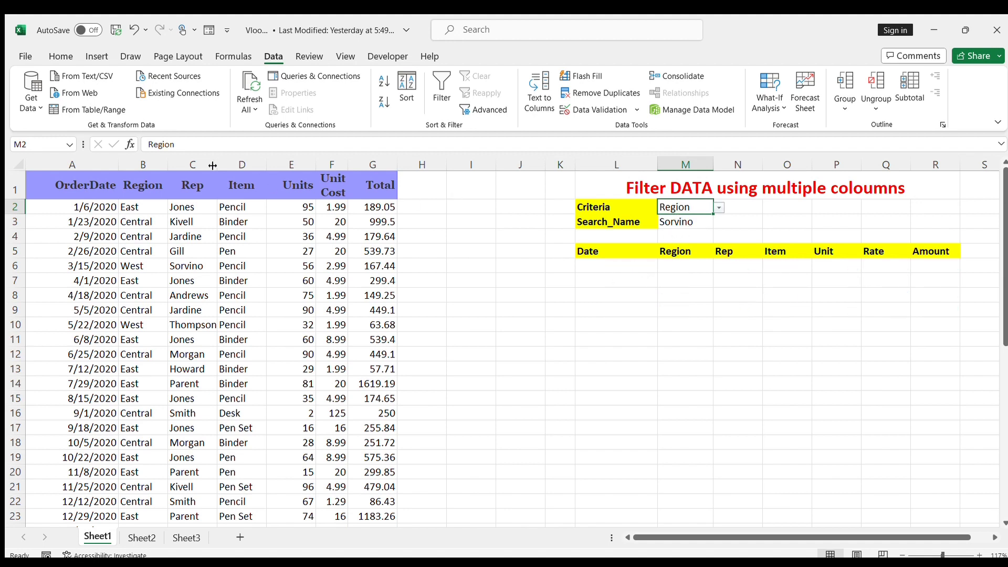
click(142, 164)
click(153, 310)
click(152, 271)
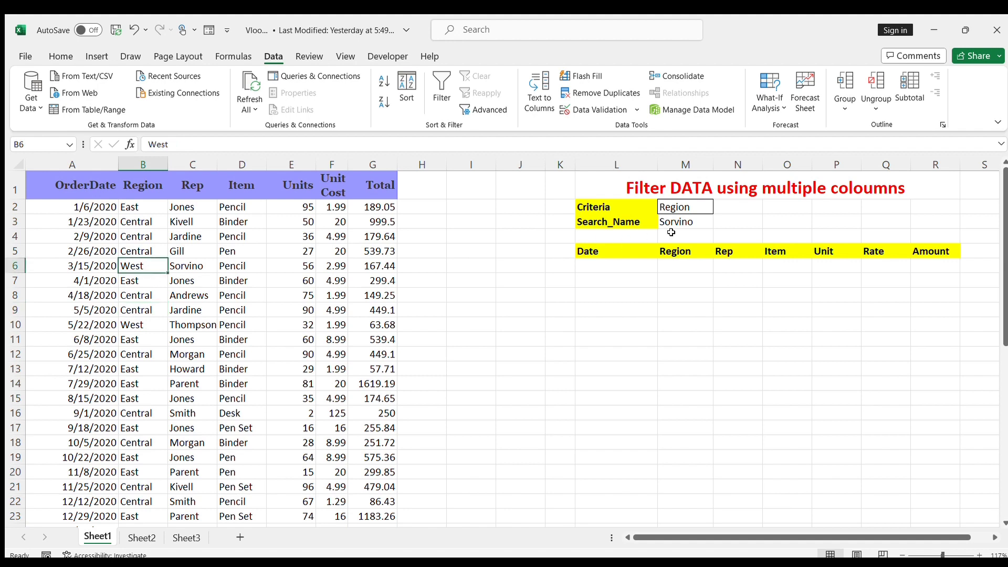
key(ctrl+c)
key(Right)
key(Right)
key(Right)
key(Right)
key(Right)
key(Right)
key(Right)
key(Right)
key(Right)
key(Right)
key(Up)
key(Right)
key(Up)
key(Up)
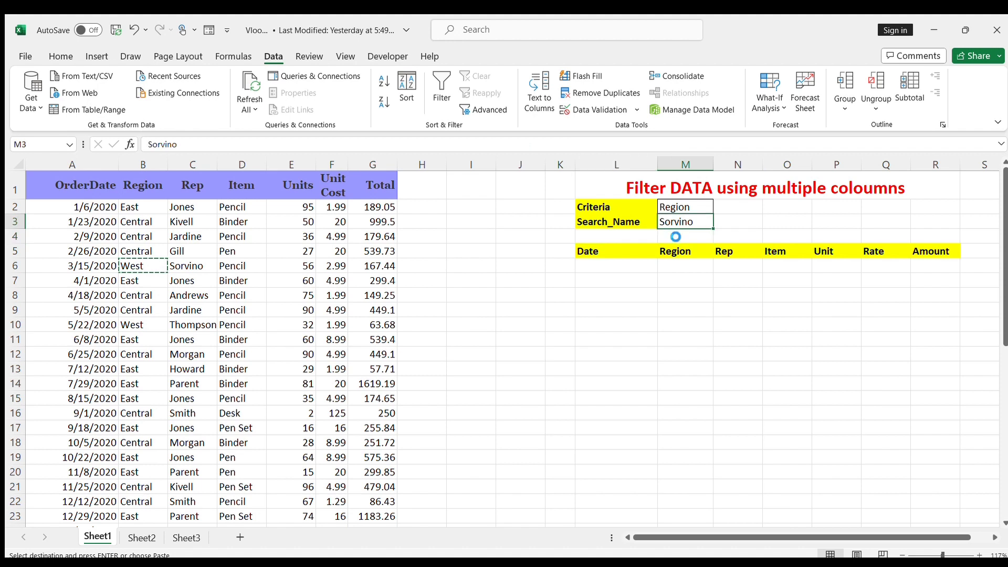
key(ctrl+v)
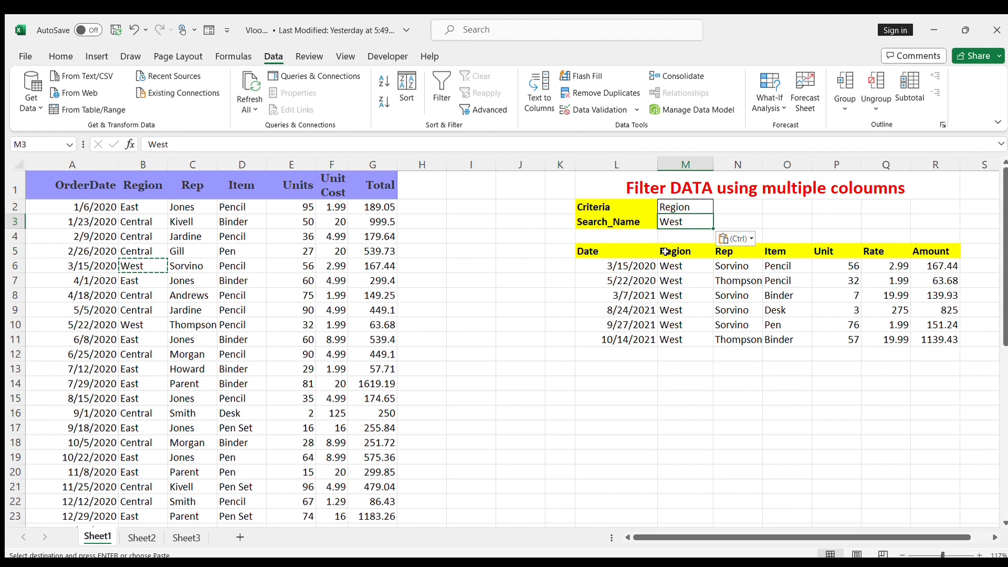
Step: Examine the filtered rows for West across the Region, Rep, Item, Unit and Rate columns, and review the source table
click(751, 295)
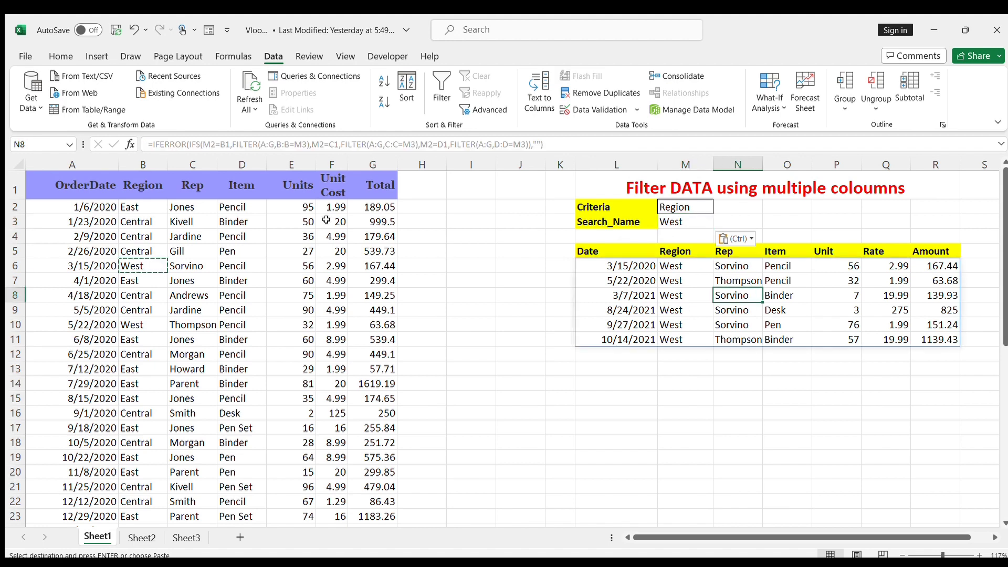
drag(192, 206, 198, 386)
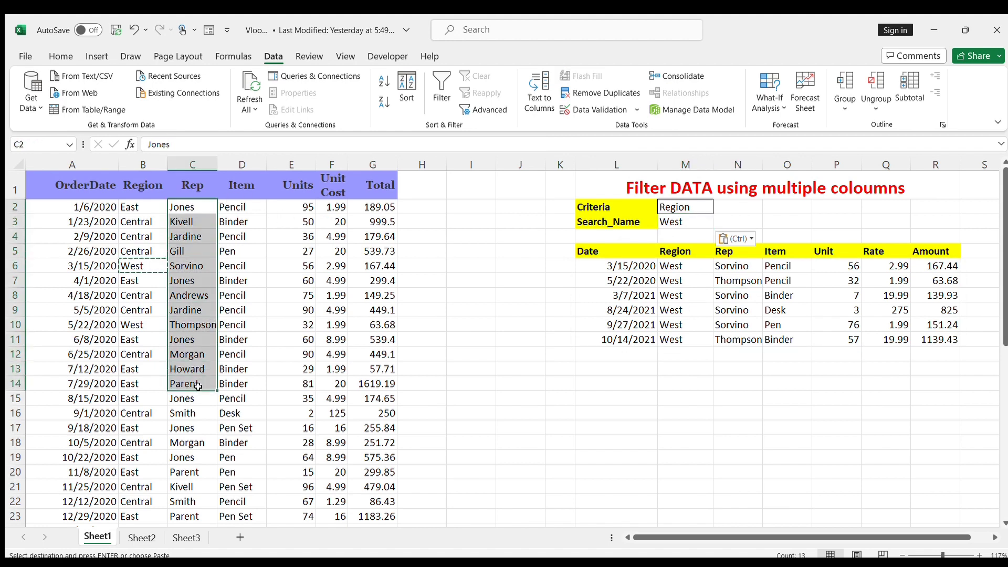
click(671, 364)
drag(679, 266, 685, 307)
drag(742, 277, 745, 330)
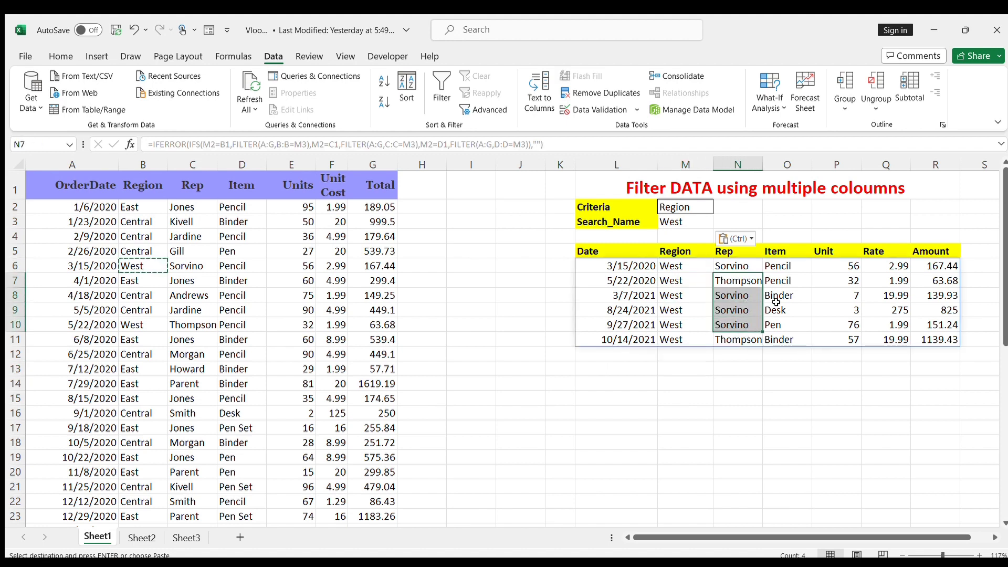
drag(795, 277, 795, 322)
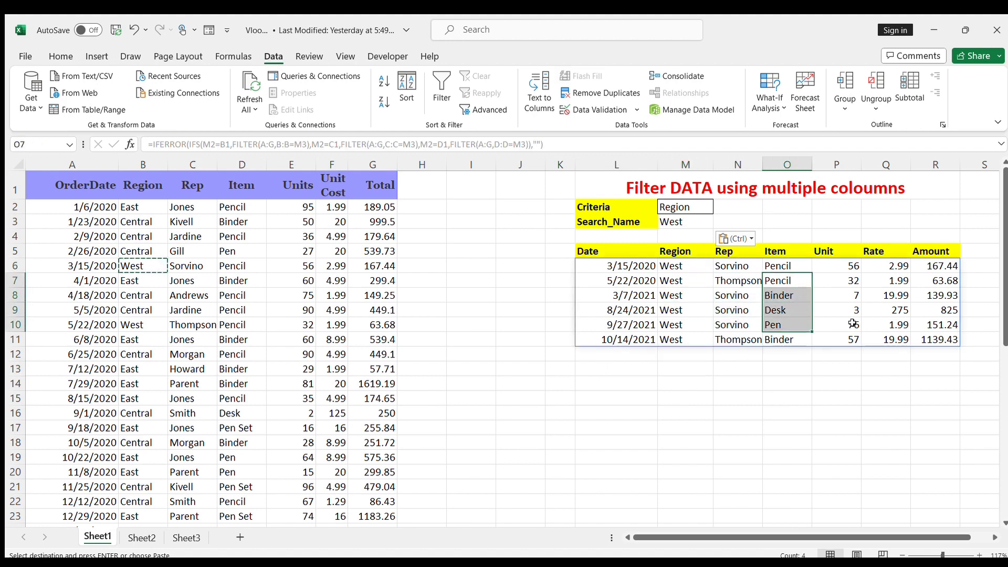
drag(855, 268, 890, 312)
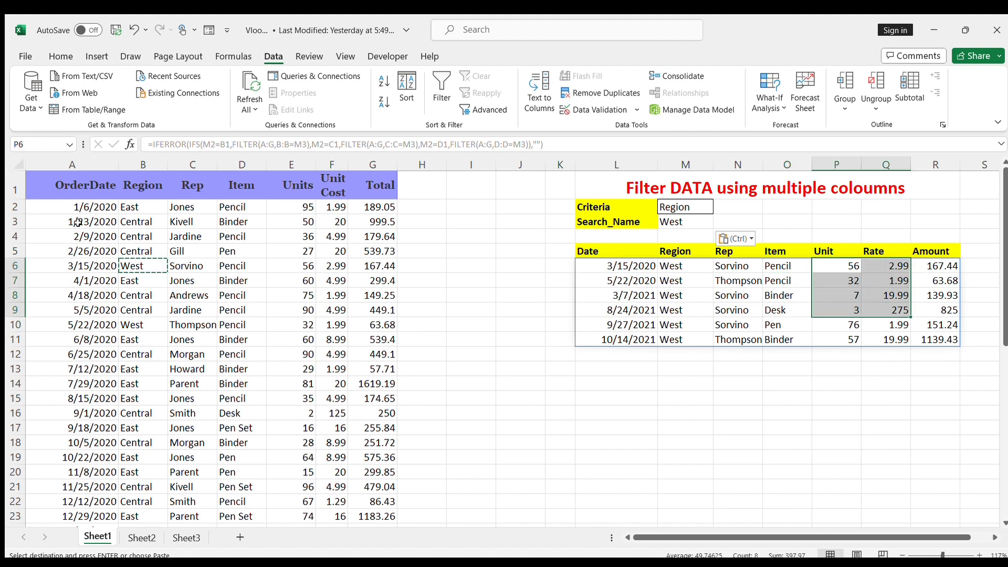
click(55, 183)
drag(55, 184, 365, 467)
click(469, 440)
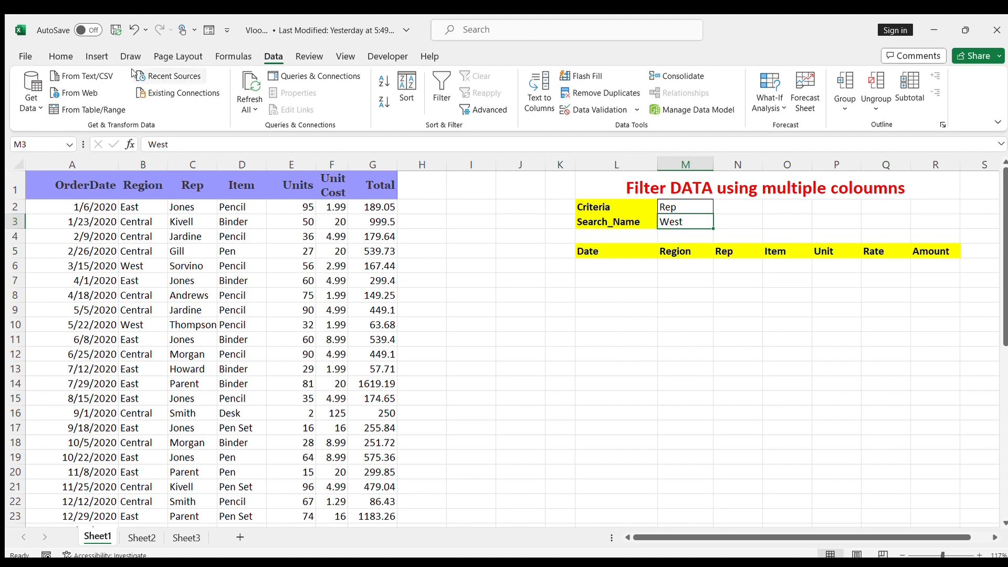
Step: Copy the rep's name from cell C11 into the Search_Name cell
click(202, 166)
click(189, 384)
click(187, 341)
key(ctrl+c)
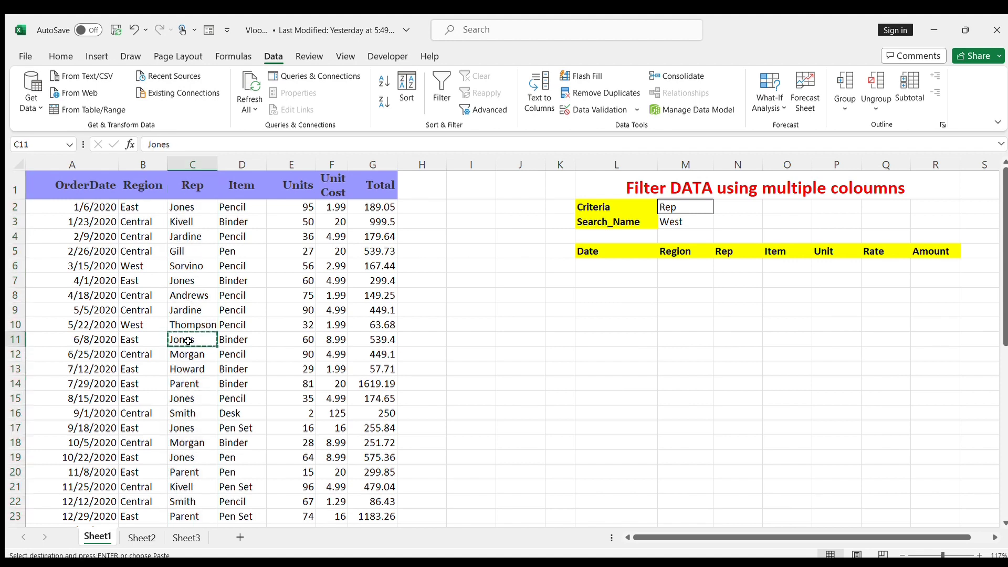
click(702, 218)
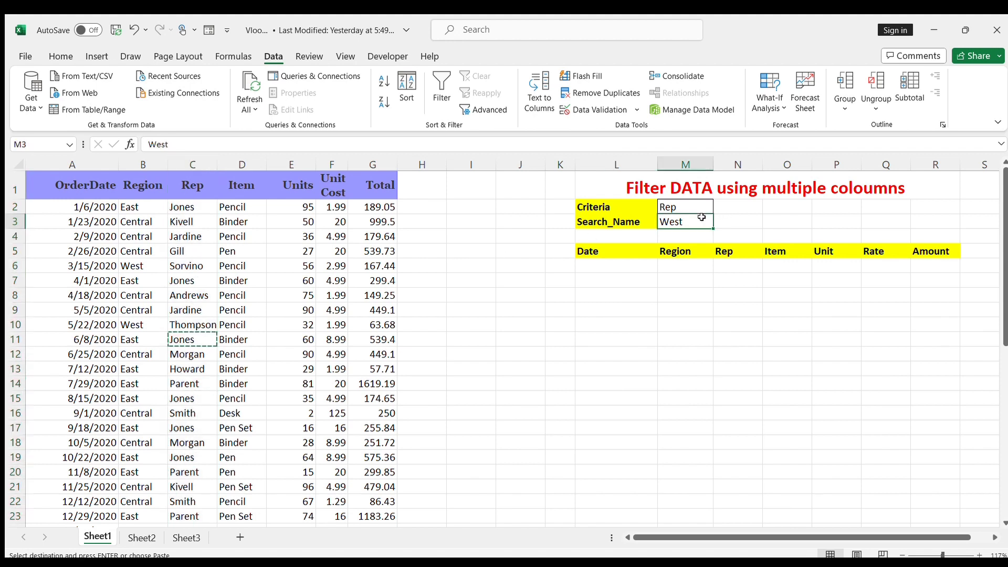
key(ctrl+v)
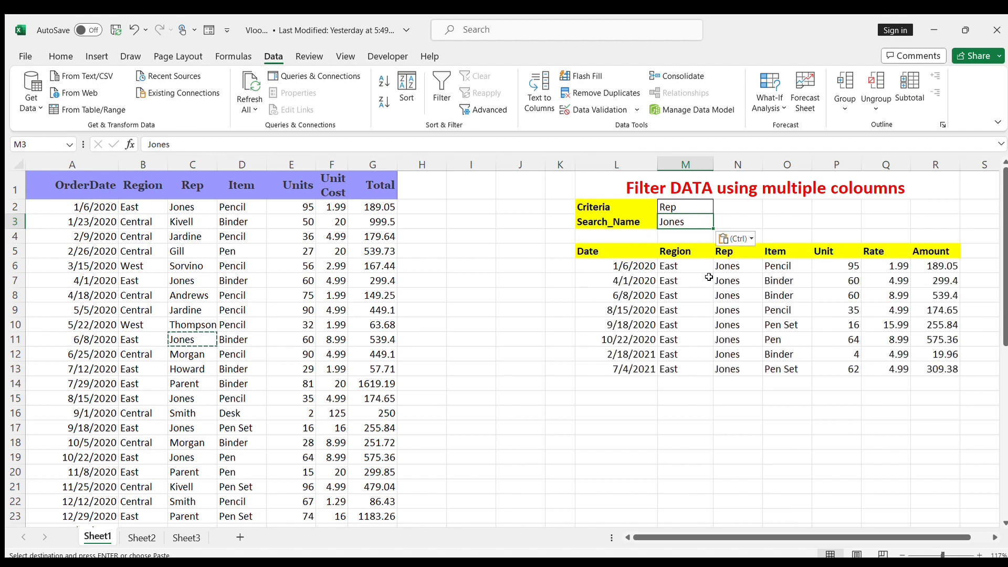
Step: Examine the Region, Rep and Item columns of the rows filtered by rep
drag(679, 251, 685, 367)
drag(735, 254, 728, 358)
drag(794, 253, 789, 368)
double_click(832, 456)
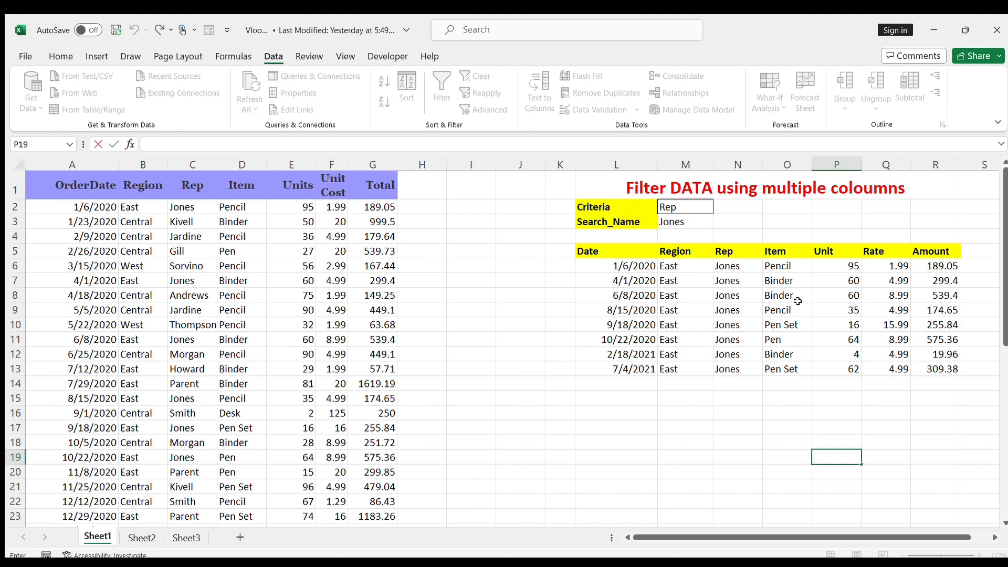
click(723, 403)
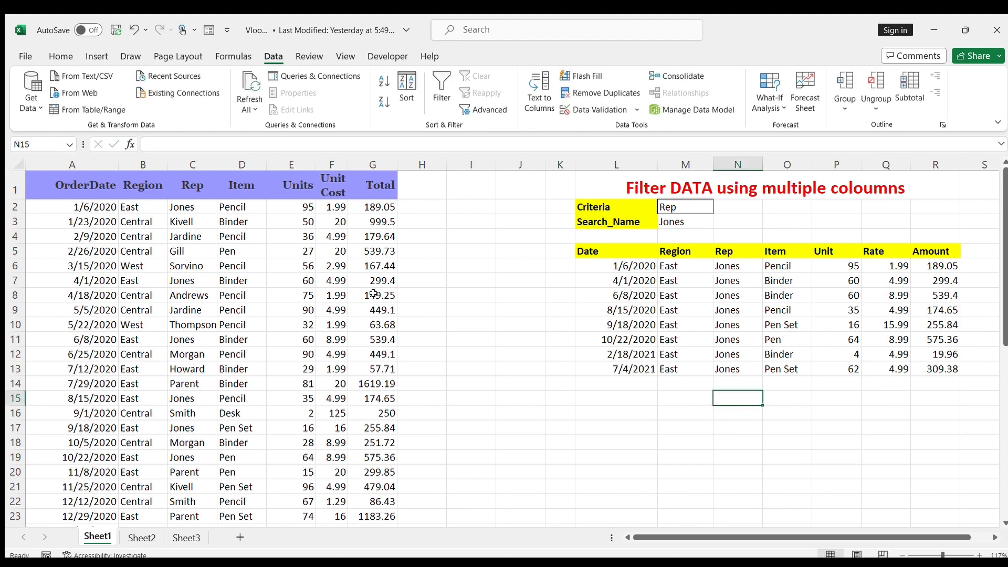
Step: Set the Criteria cell to Item and copy Binder from cell D3 into the Search_Name cell
click(691, 220)
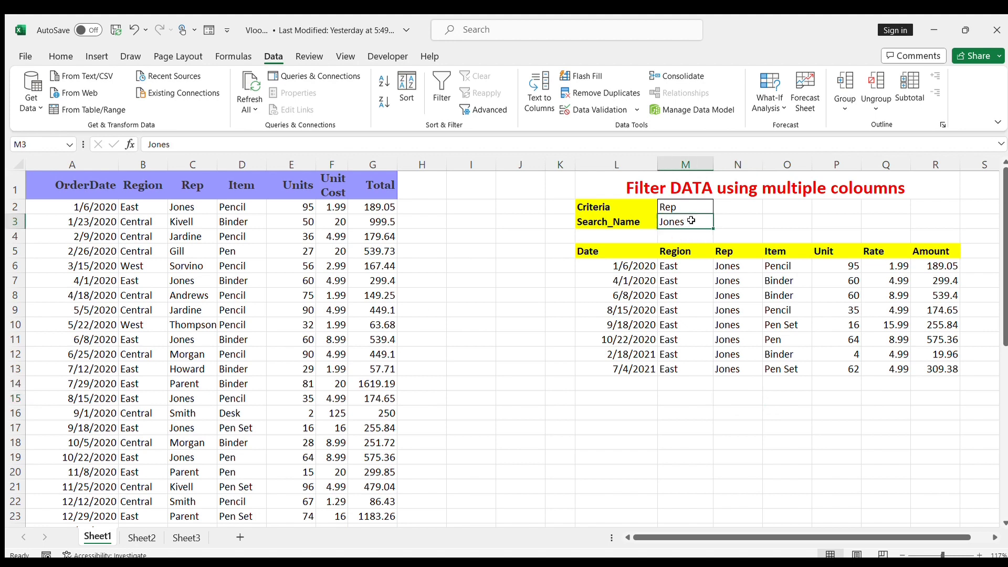
click(687, 206)
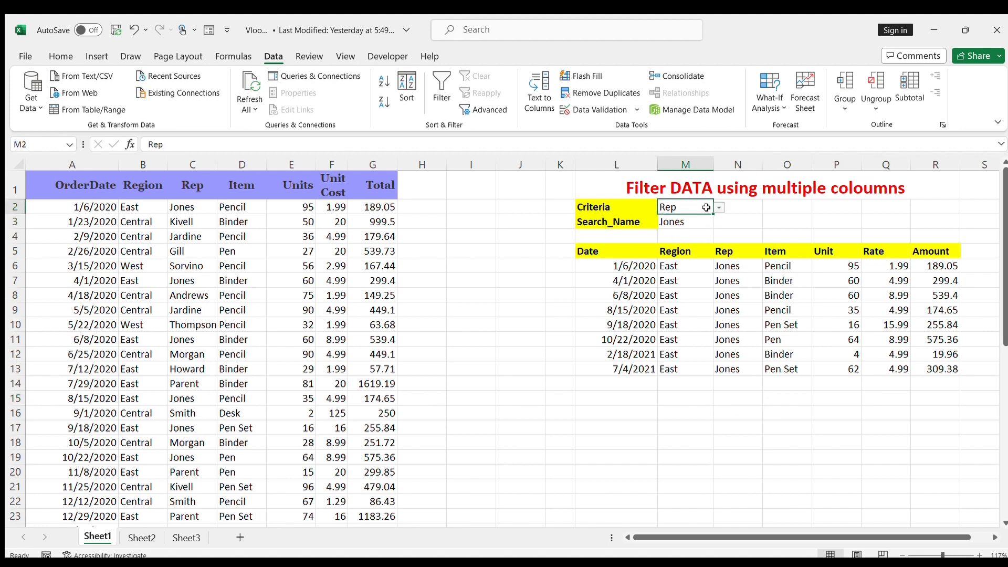
click(703, 237)
click(229, 217)
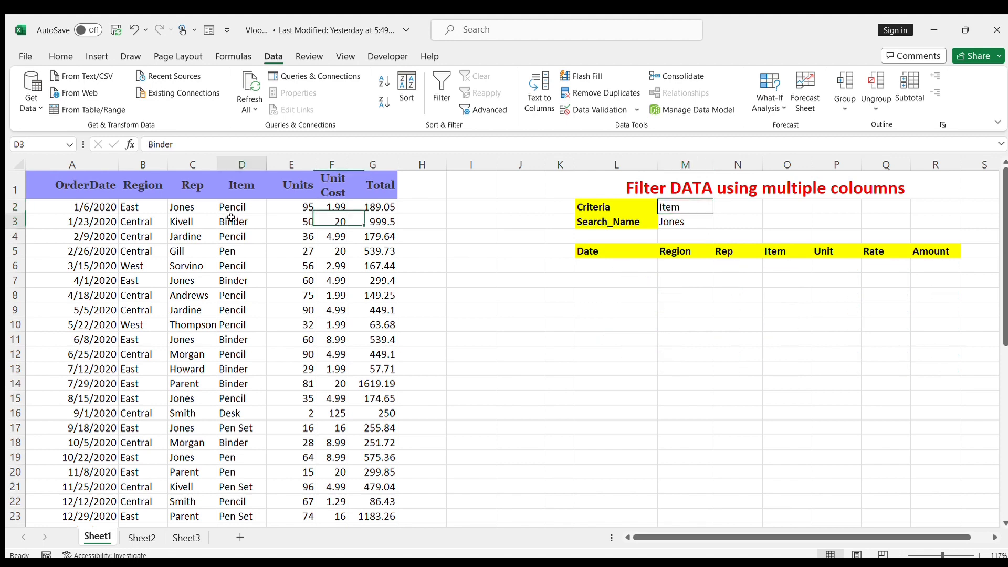
key(ctrl+c)
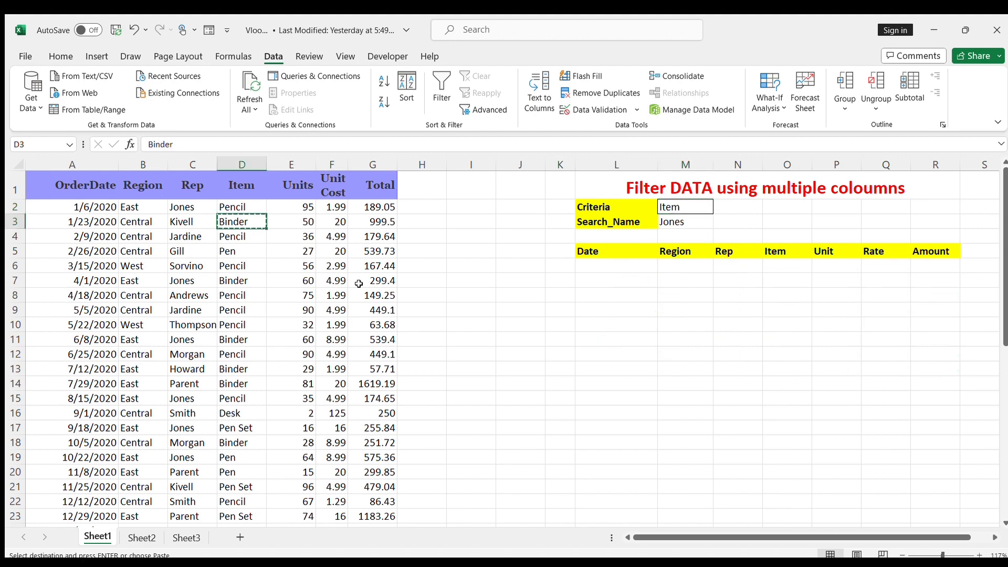
click(682, 219)
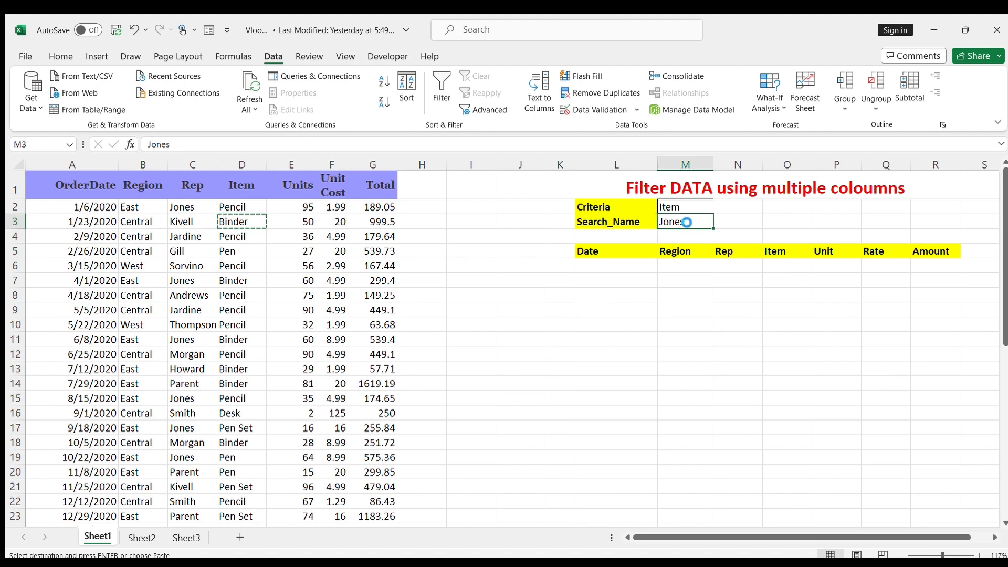
key(ctrl+v)
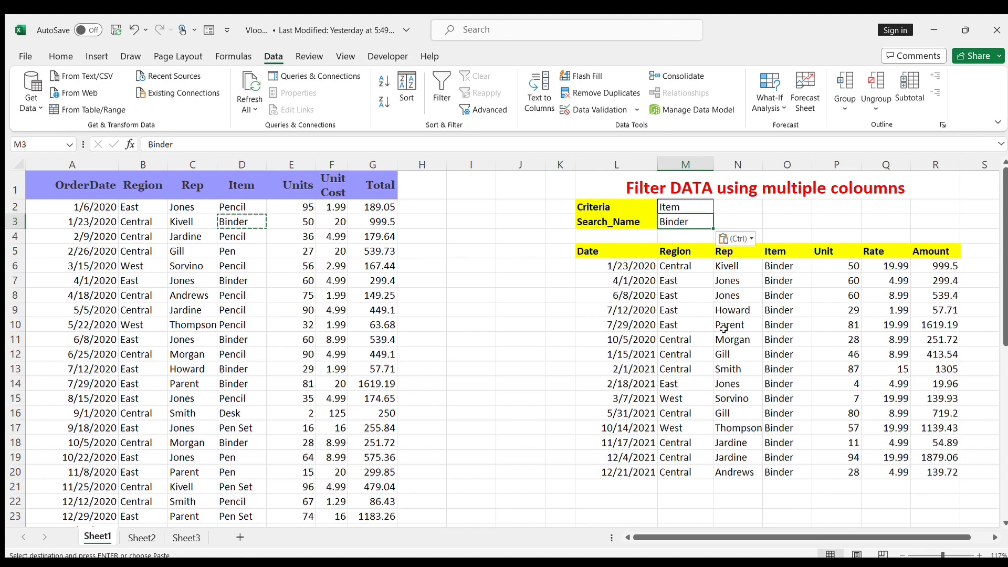
Step: Examine the Item, Rep and Region columns of the filtered Binder rows and compare them with the source table
drag(785, 272, 788, 486)
drag(732, 267, 746, 472)
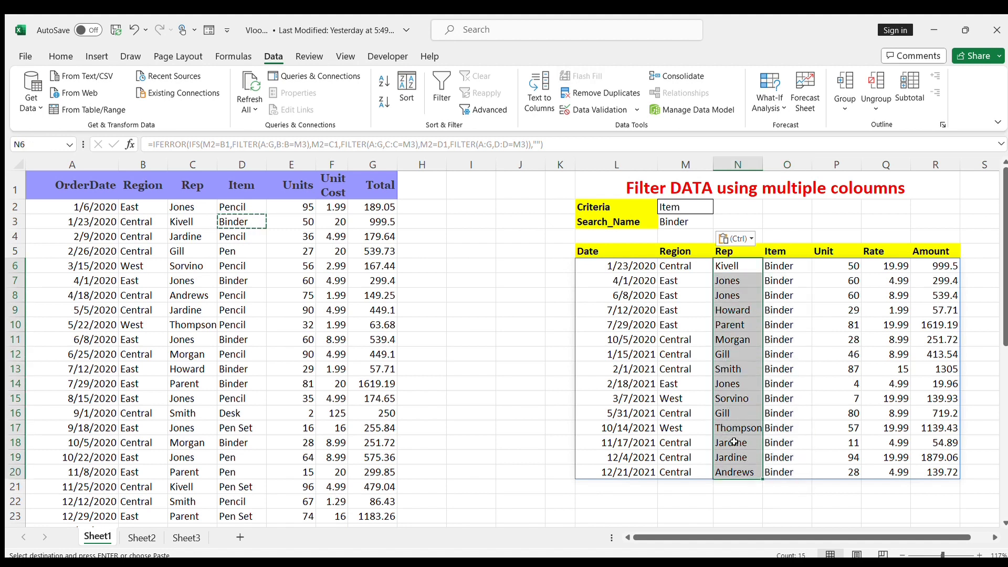
drag(685, 265, 688, 471)
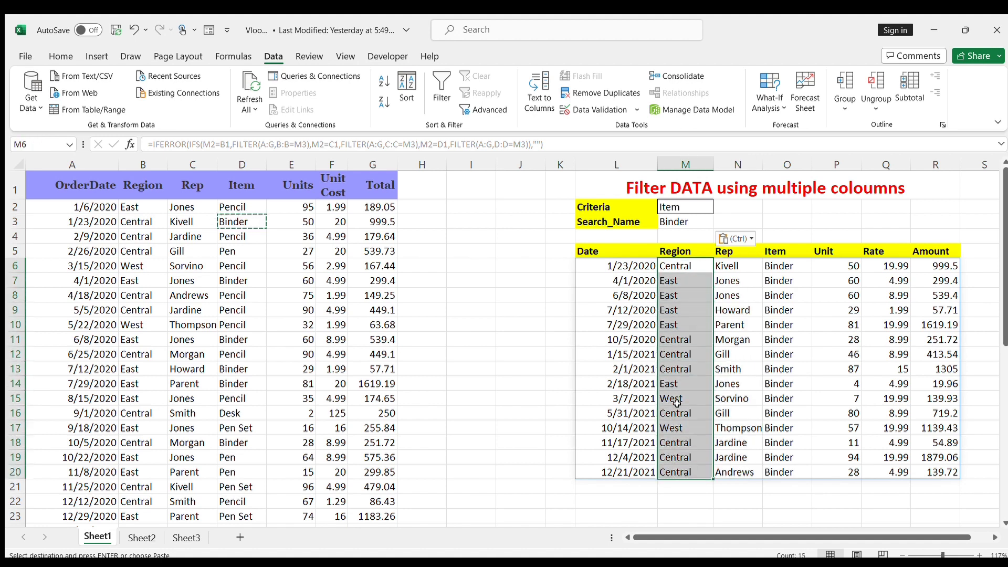
click(497, 326)
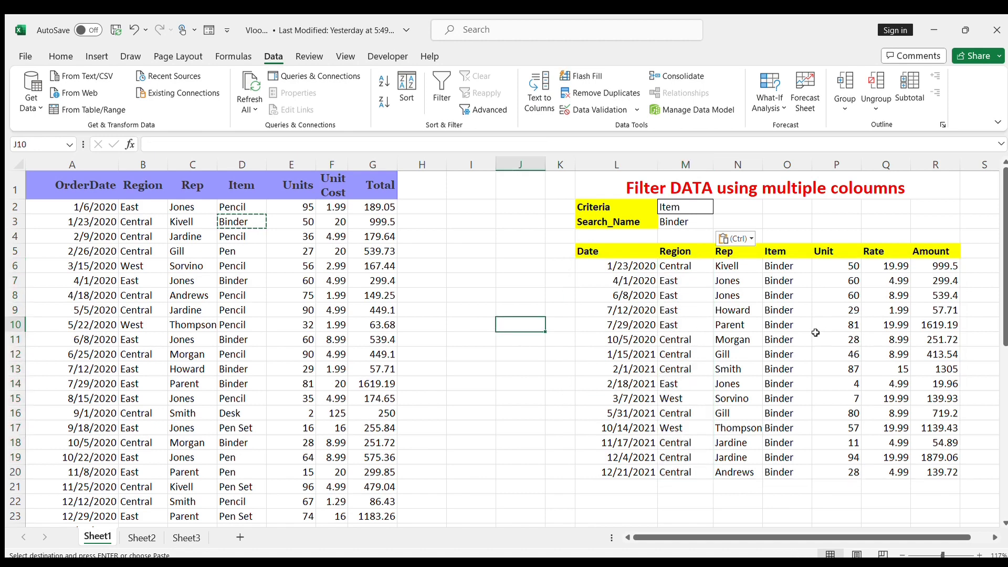
scroll(615, 313, right, 8)
scroll(615, 314, up, 3)
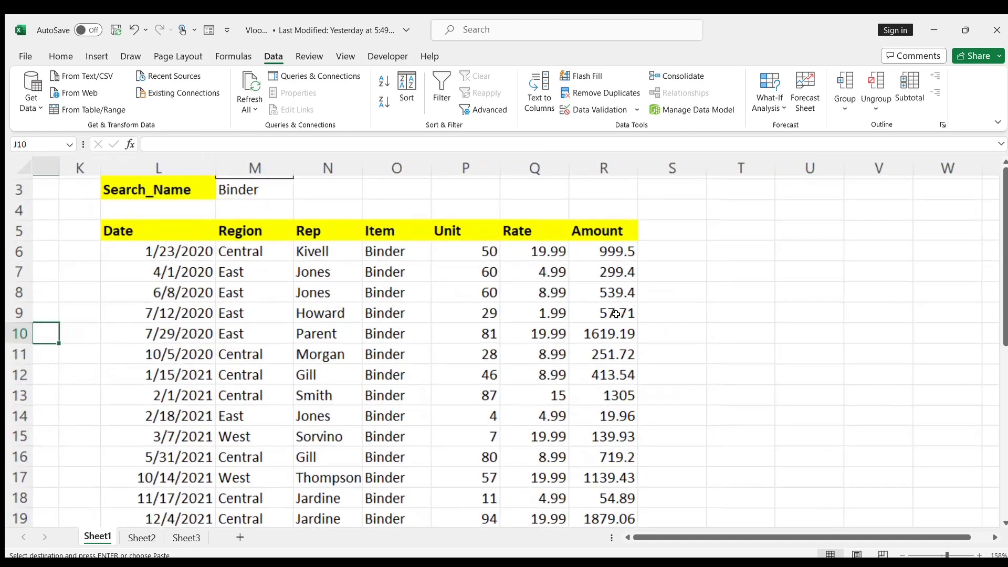
scroll(616, 314, down, 3)
scroll(452, 322, left, 6)
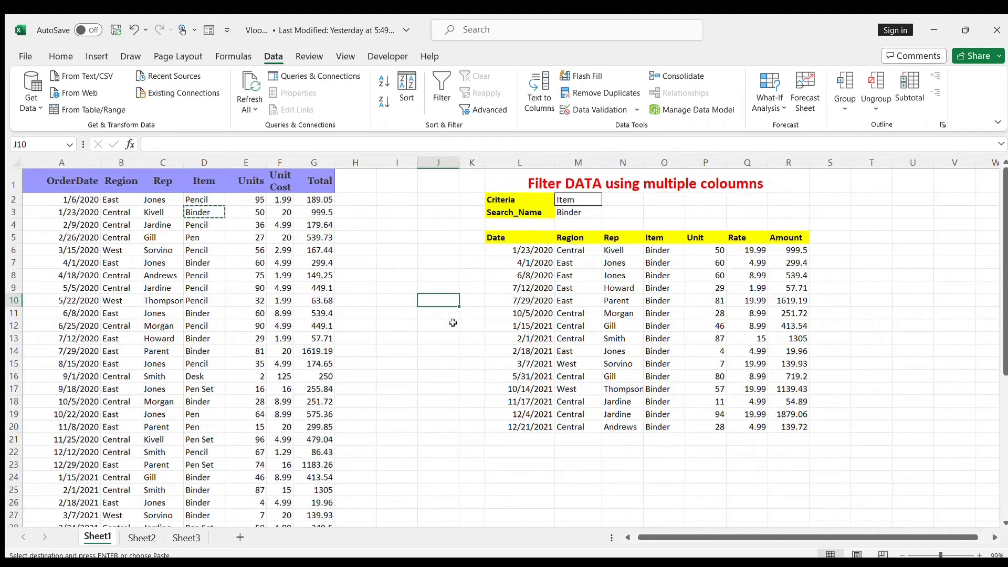
scroll(453, 322, right, 2)
scroll(599, 287, up, 1)
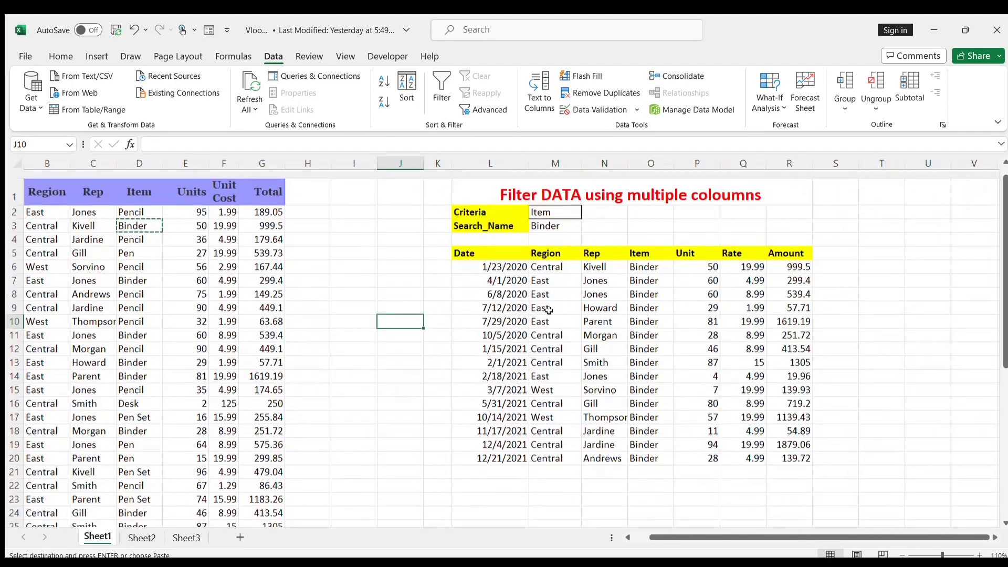
Step: Delete the filter formula in cell L6 to clear the results table
click(599, 287)
click(546, 205)
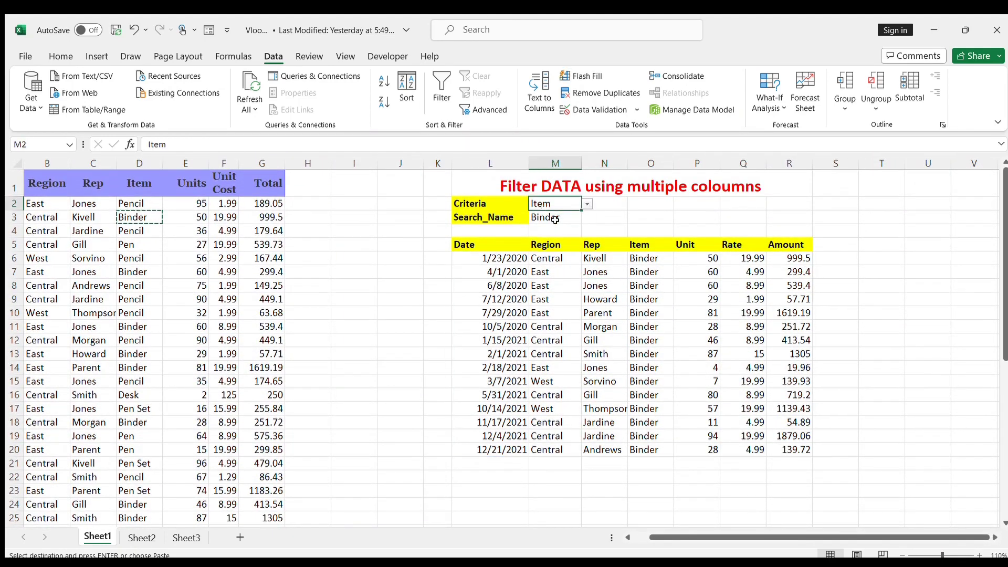
click(496, 257)
key(Delete)
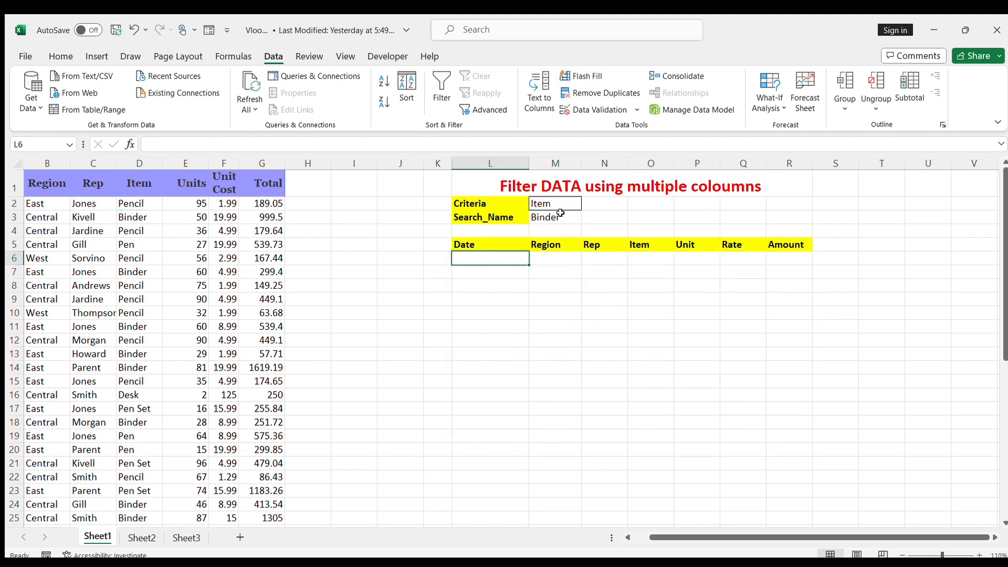
Step: Review the Criteria and Search_Name inputs and the Region, Rep and Item headers of the source table
click(559, 216)
click(562, 206)
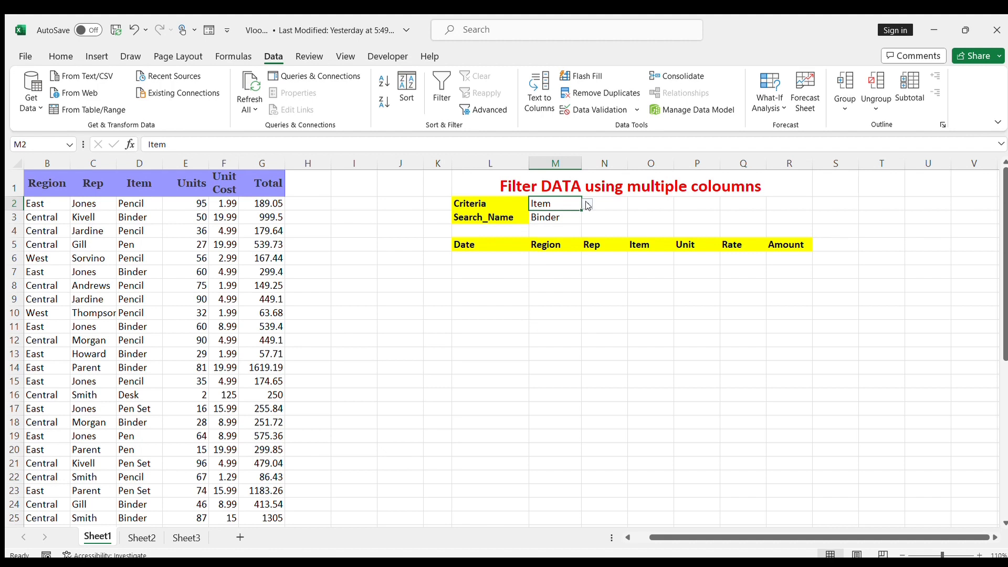
scroll(537, 258, left, 2)
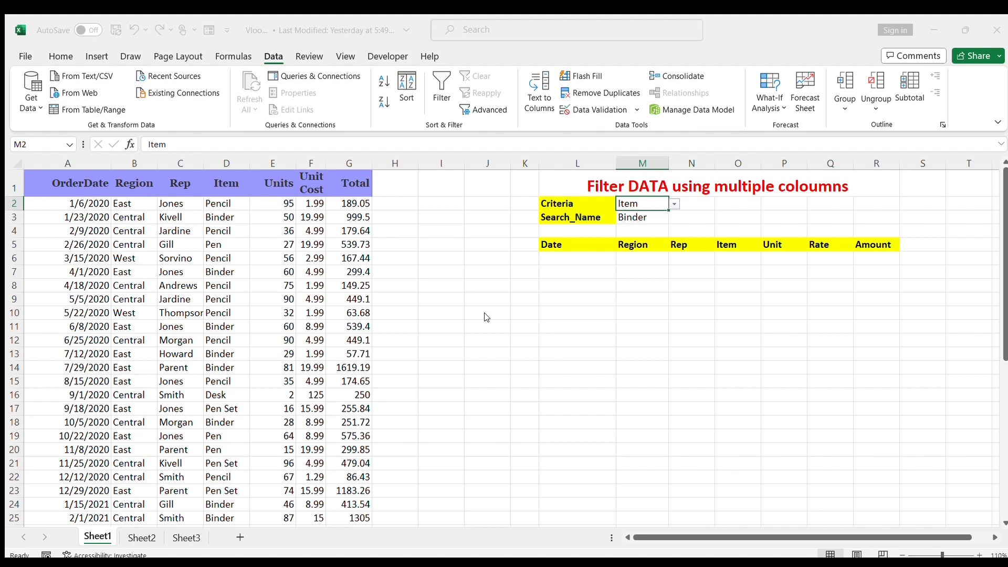
click(641, 272)
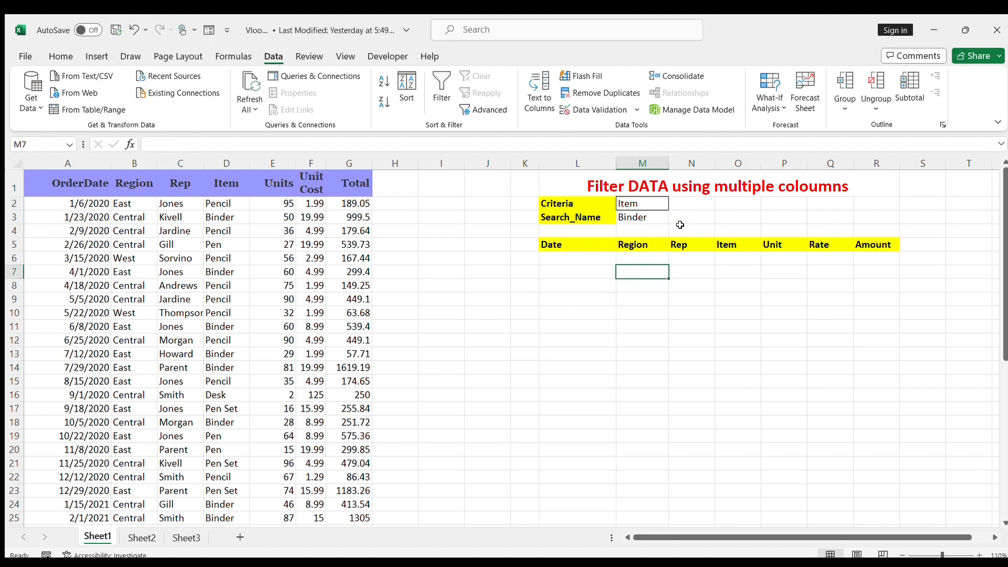
click(650, 205)
drag(138, 172, 226, 184)
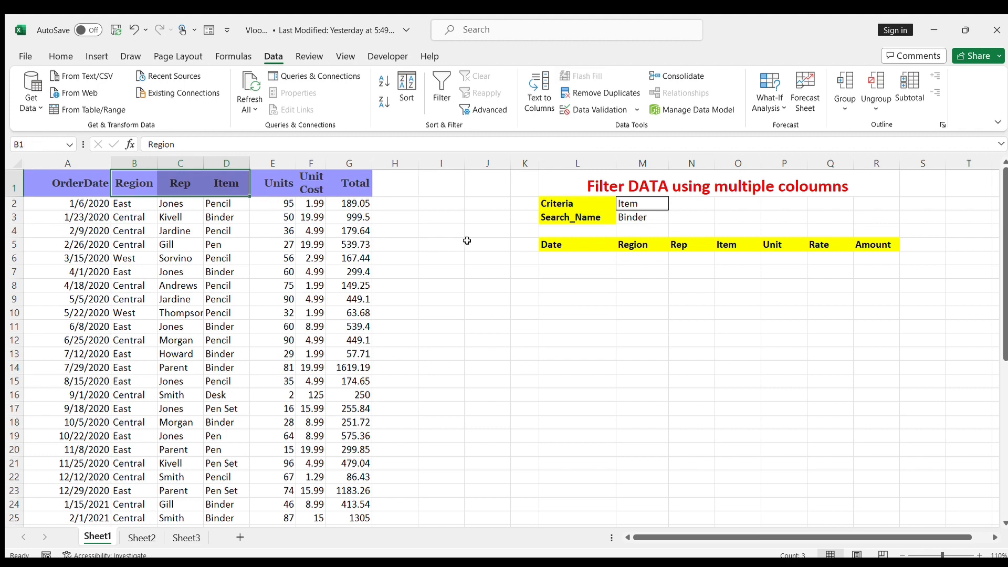
click(507, 262)
click(651, 213)
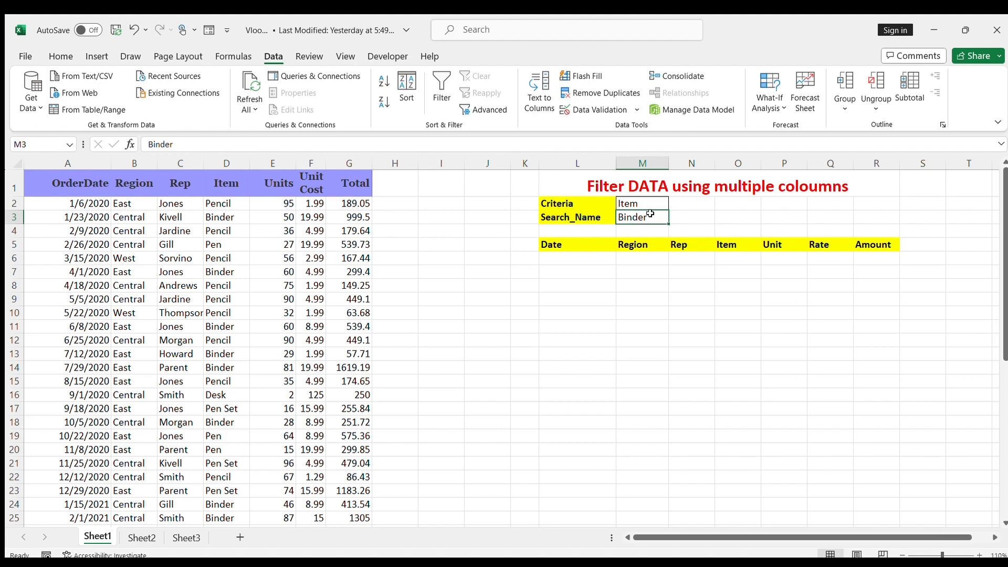
click(653, 203)
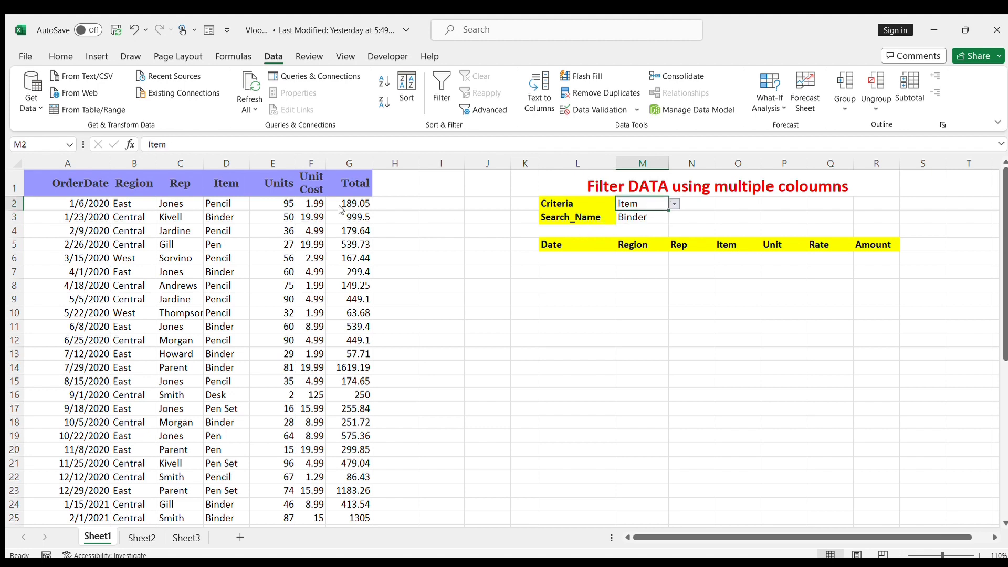
click(131, 189)
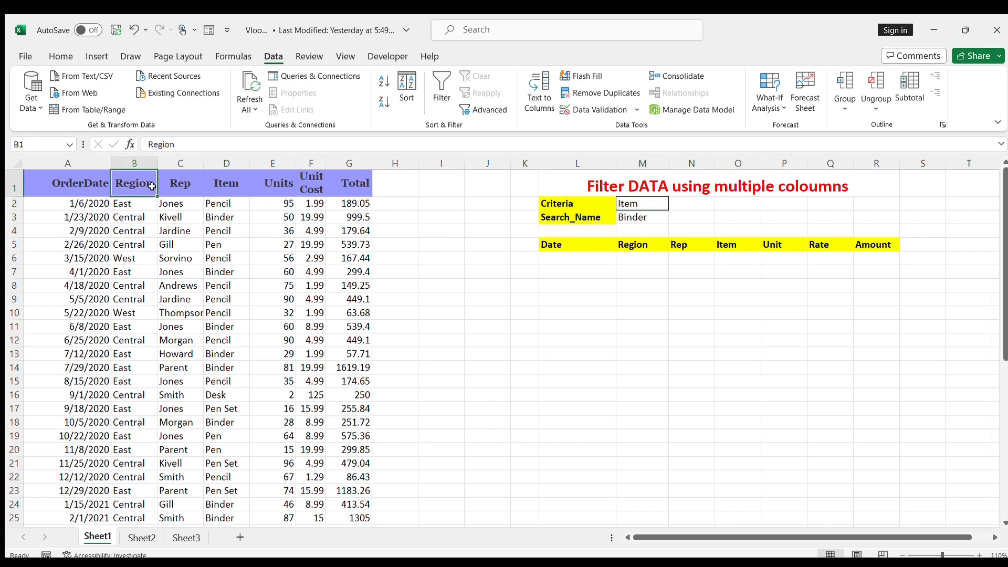
click(178, 184)
click(227, 181)
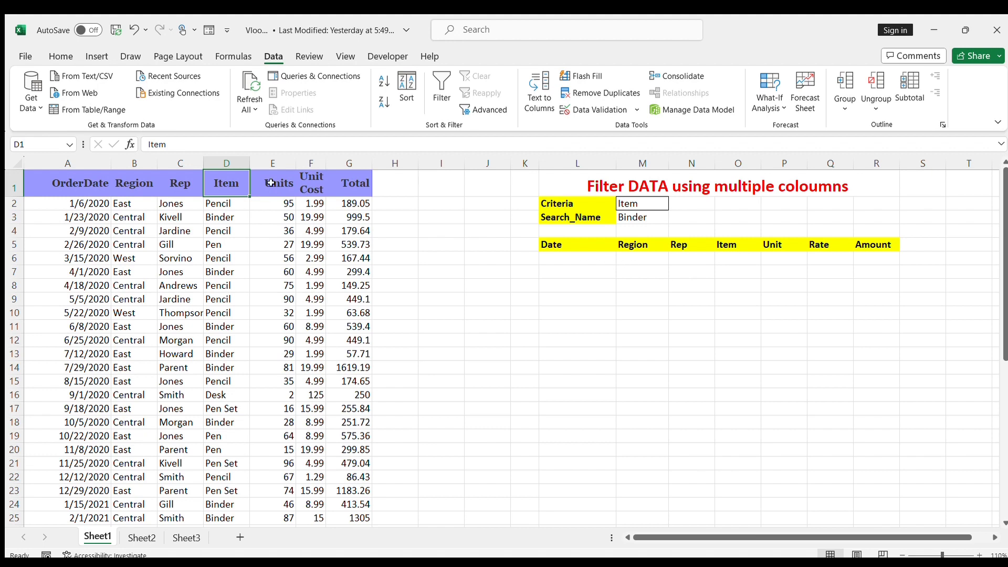
Step: Rename the Rep header in cell C1 of the source table as Name
click(173, 182)
key(BackSpace)
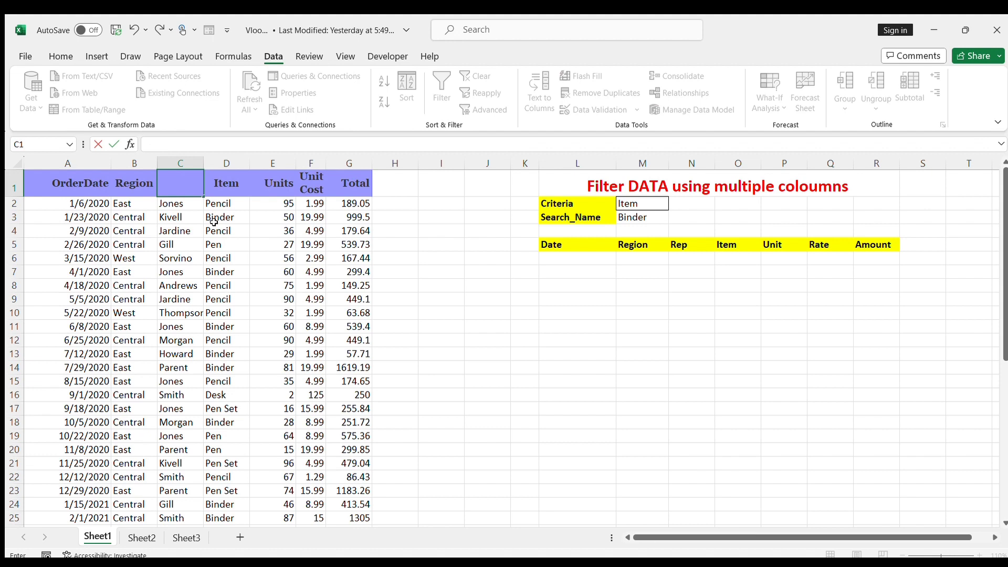
text(Name)
key(Return)
click(752, 321)
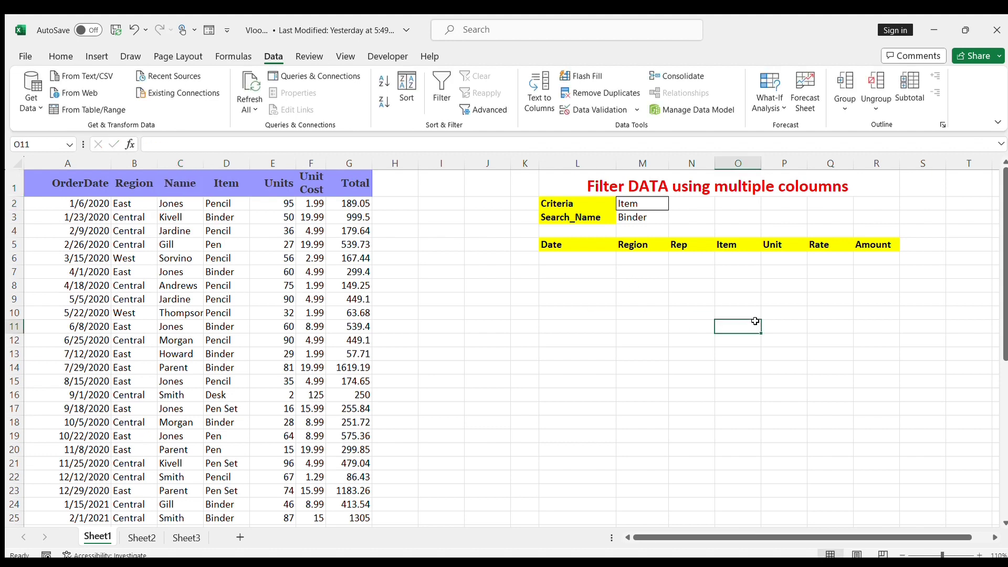
Step: Change the source table's header in cell C1 back to Rep so it matches the Criteria option
click(652, 203)
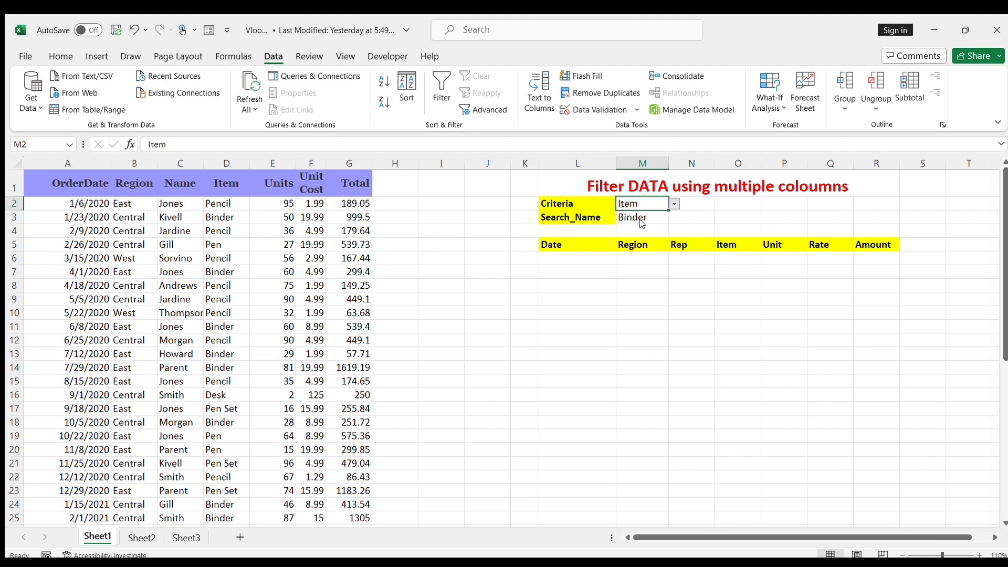
click(178, 214)
click(175, 184)
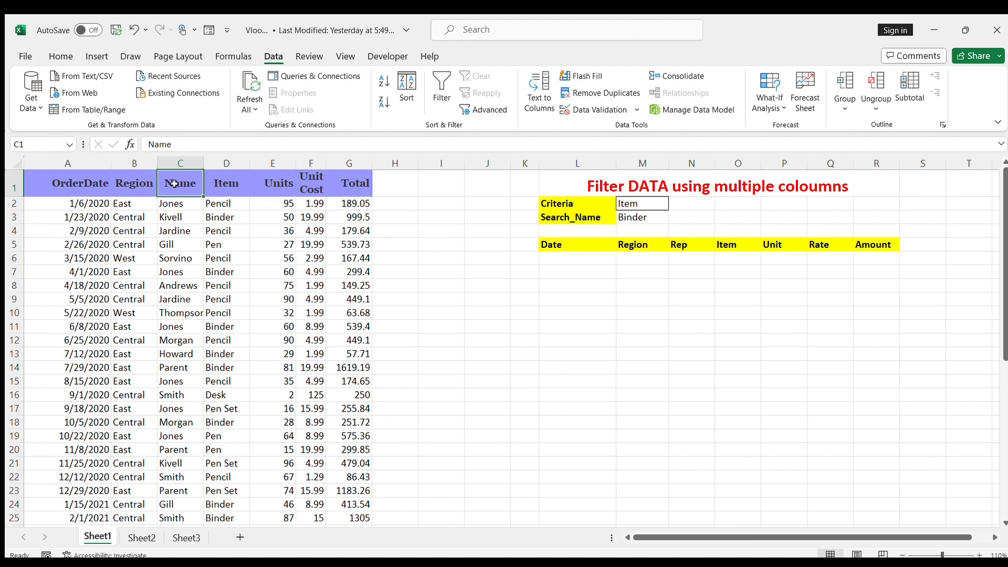
text(Rep)
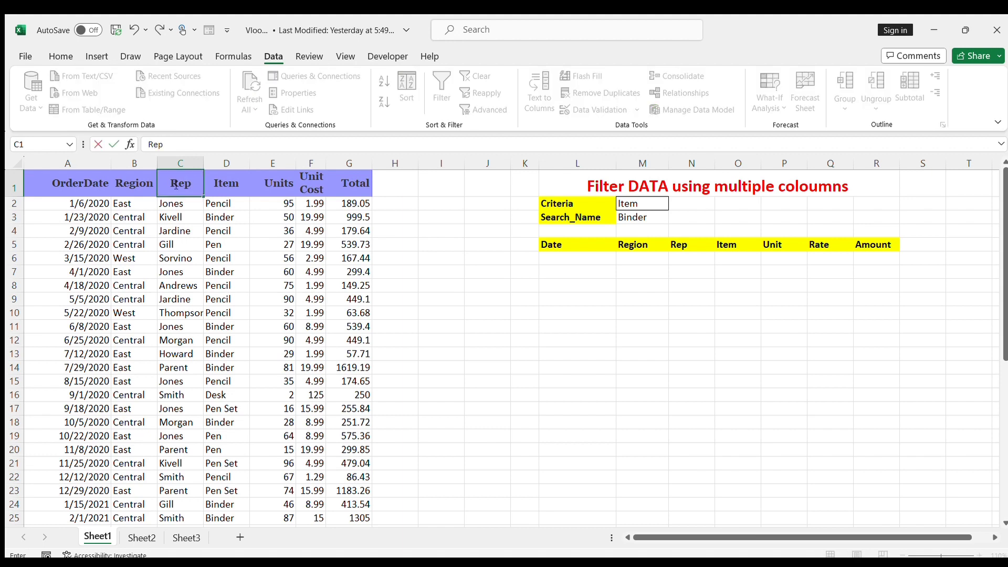
key(Return)
click(660, 340)
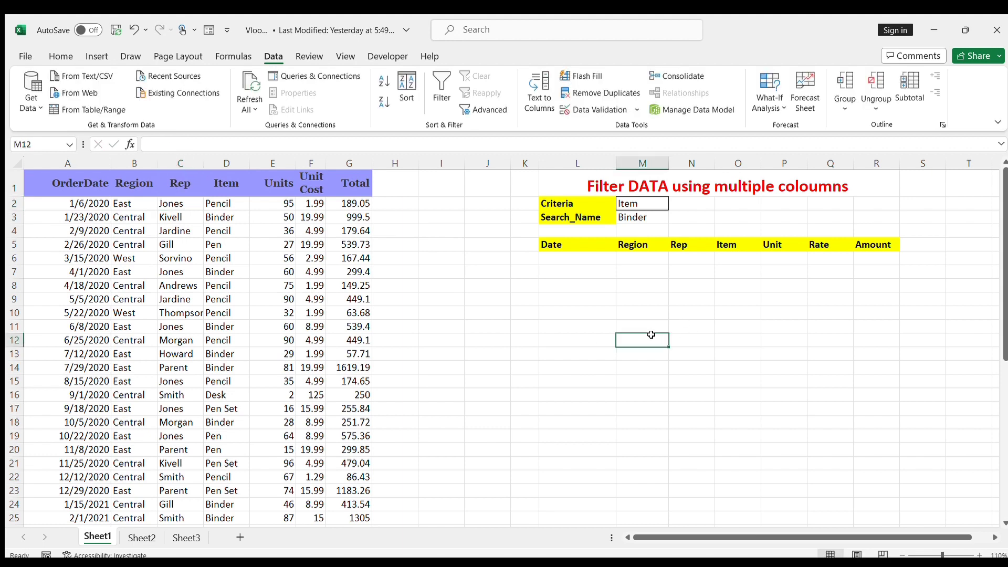
Step: Fill the Search_Name value cell M3 with a light orange colour
click(648, 213)
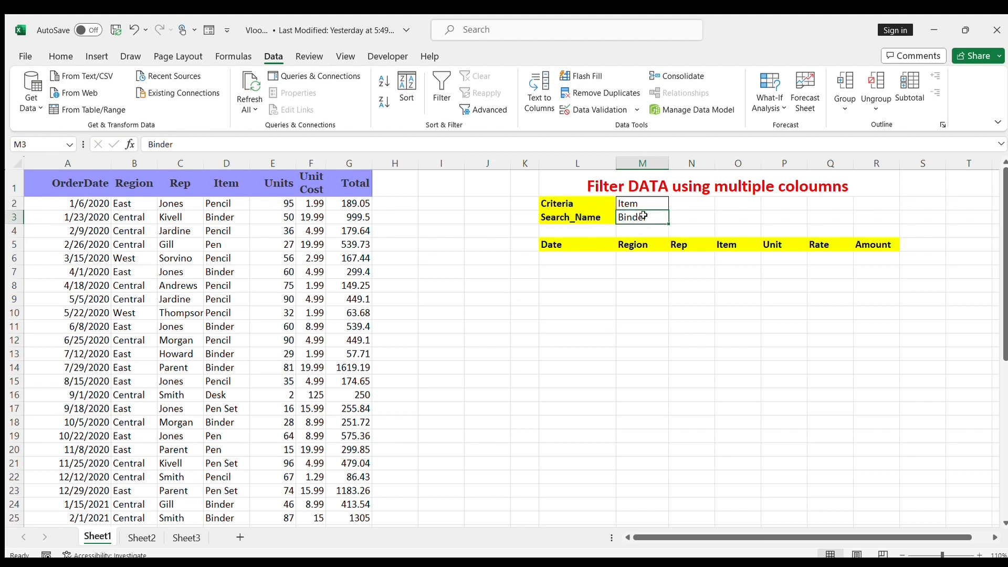
click(705, 216)
click(649, 213)
click(61, 48)
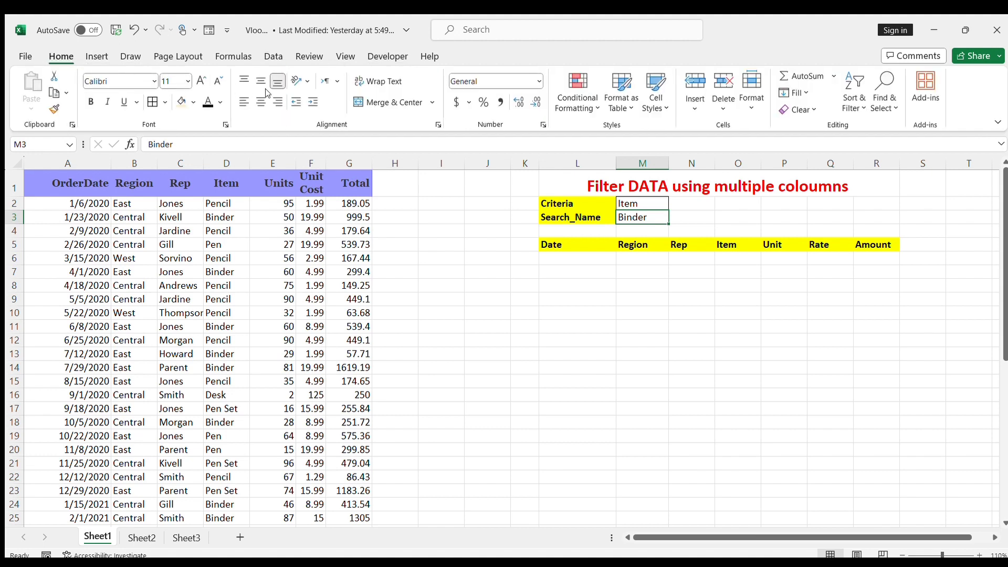
click(181, 101)
click(545, 297)
click(666, 222)
click(624, 330)
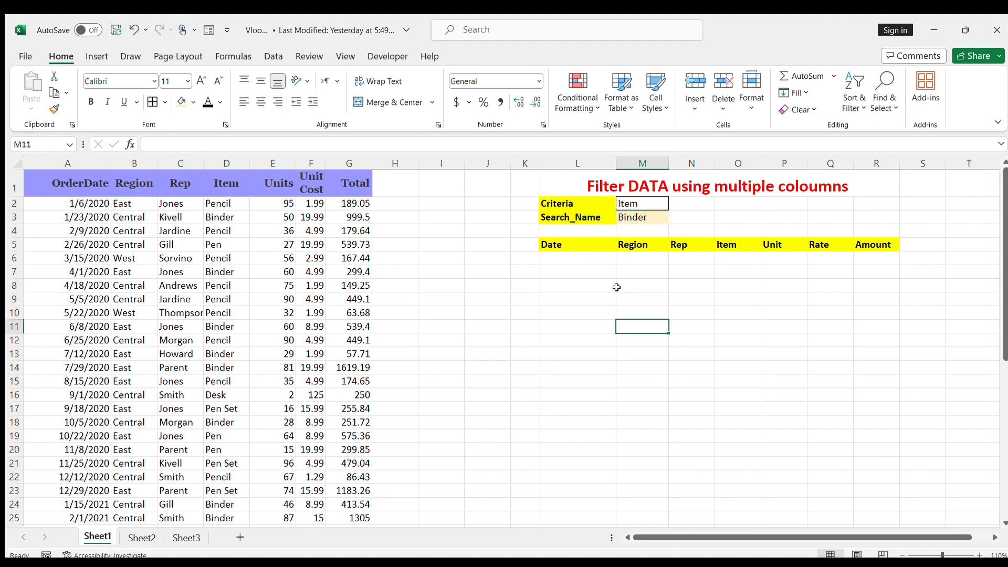
Step: Start a FILTER formula in cell L6 below the Date header of the results table
click(555, 247)
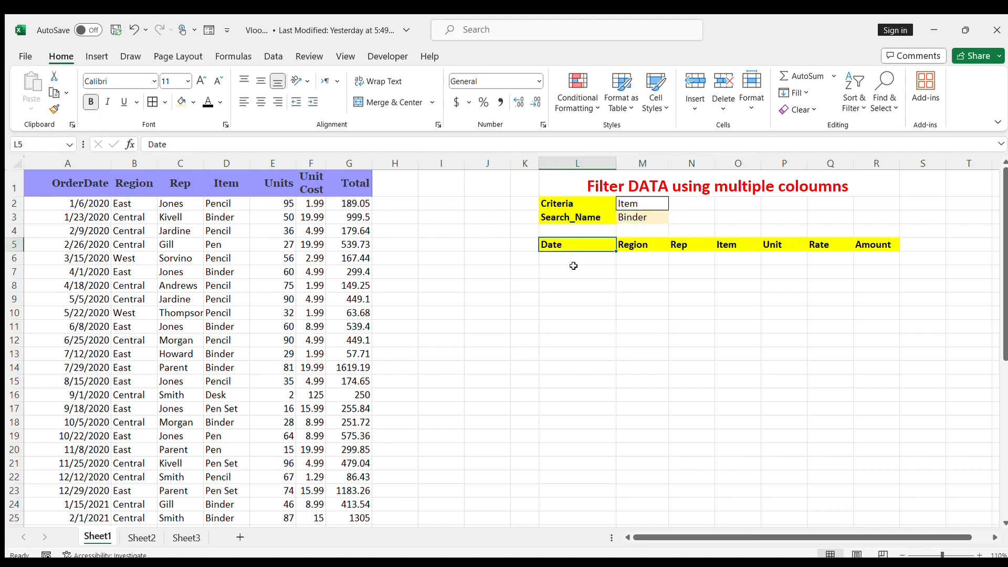
click(583, 257)
double_click(583, 257)
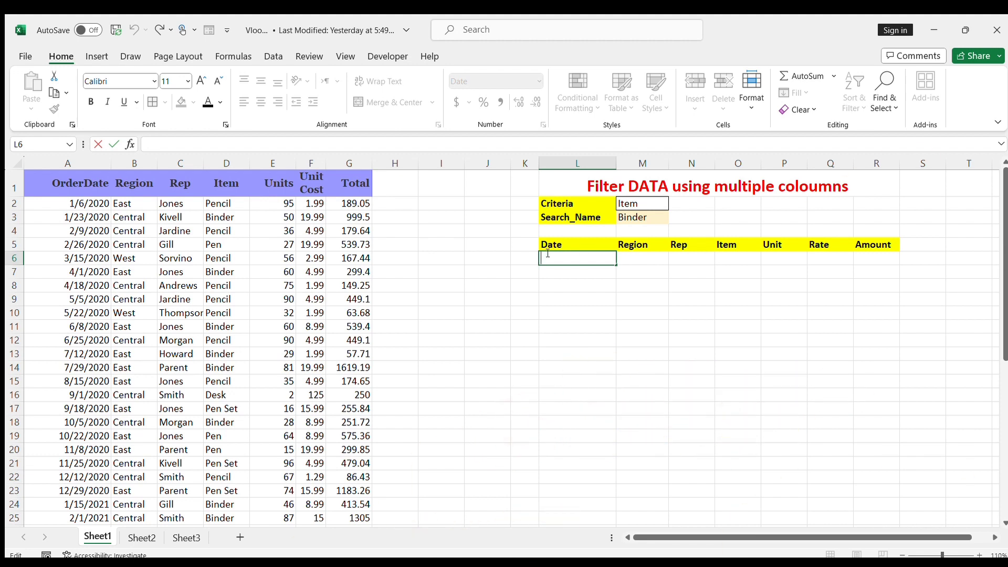
text(=filter()
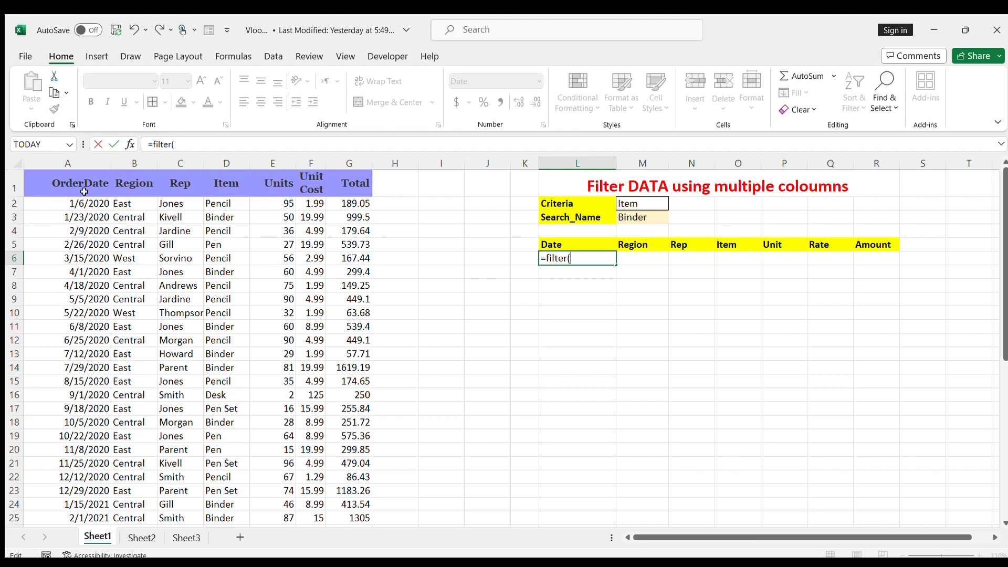
drag(66, 201, 333, 286)
key(BackSpace)
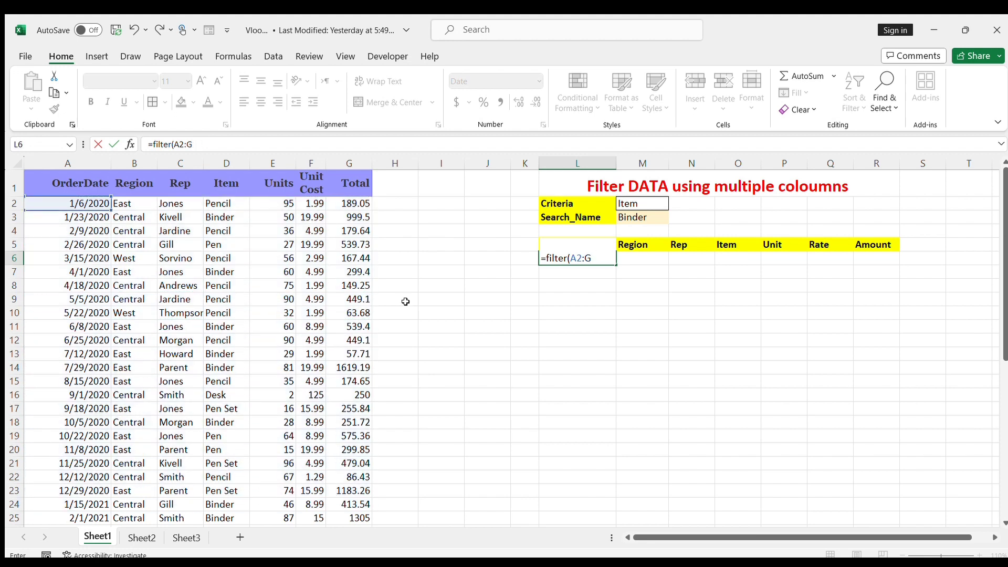
key(BackSpace)
key(BackSpace)
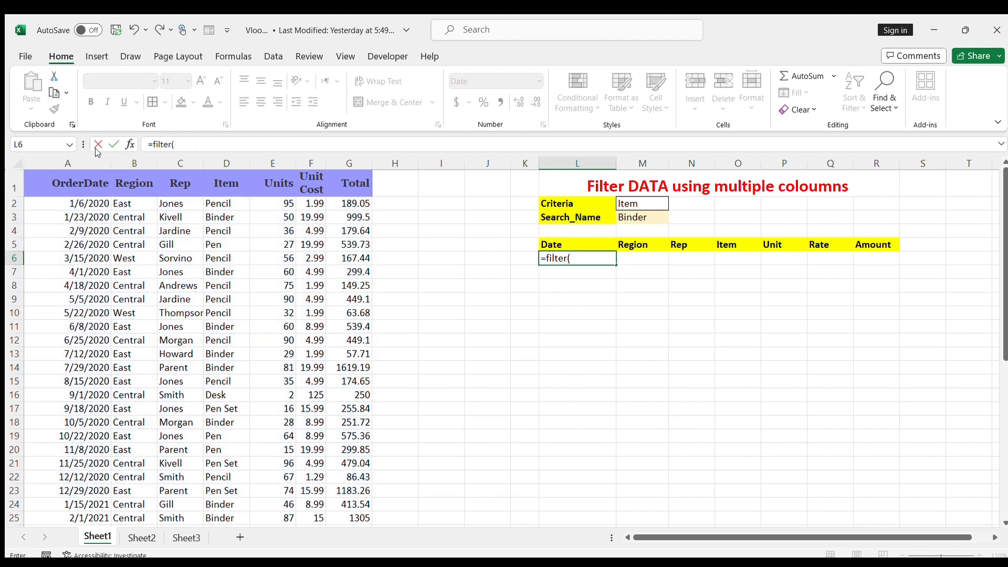
Step: Complete the formula in L6 as =FILTER(A:G,B:B=M3,""), using whole columns A:G and matching the Region column to the Search_Name cell
drag(67, 163, 347, 183)
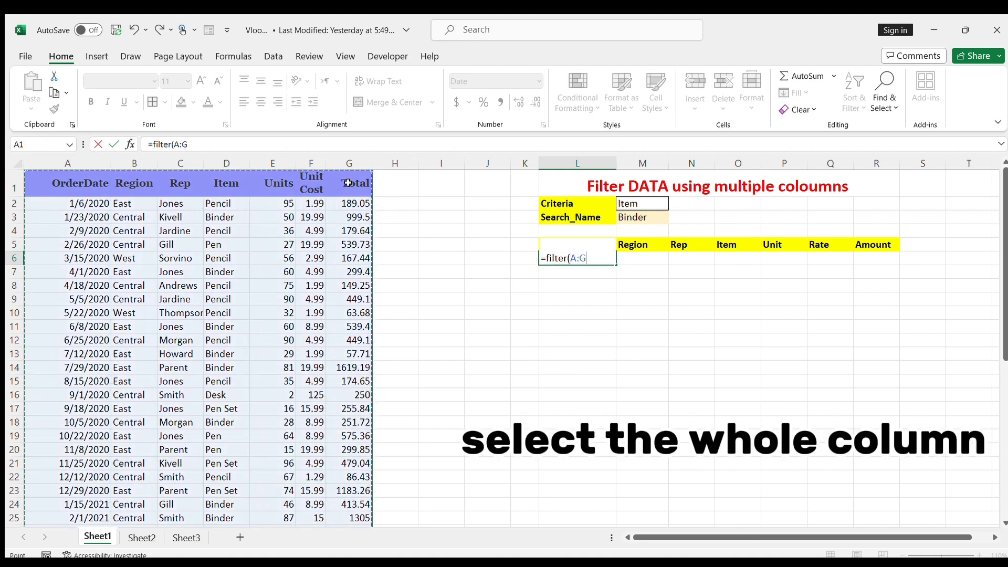
text(,)
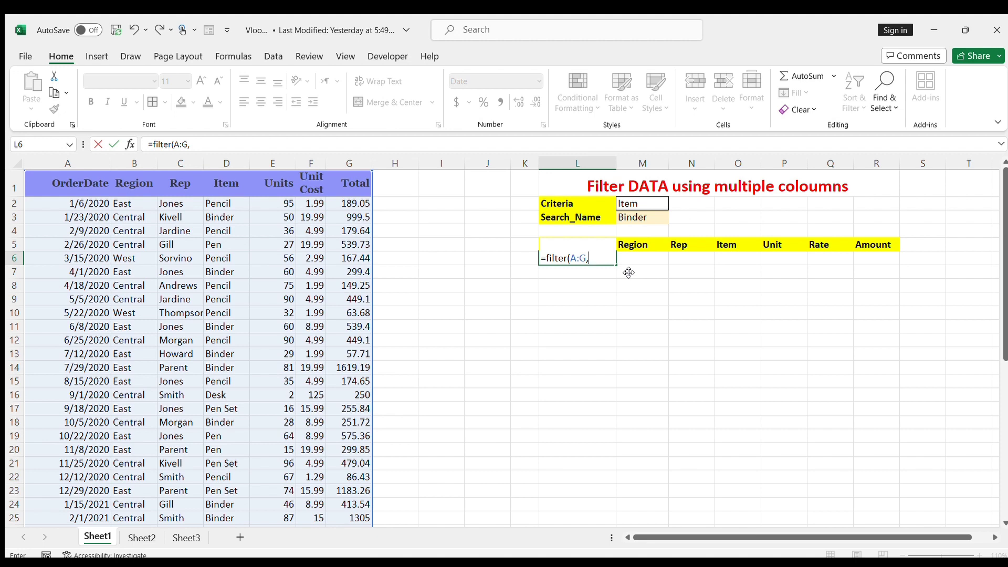
click(137, 169)
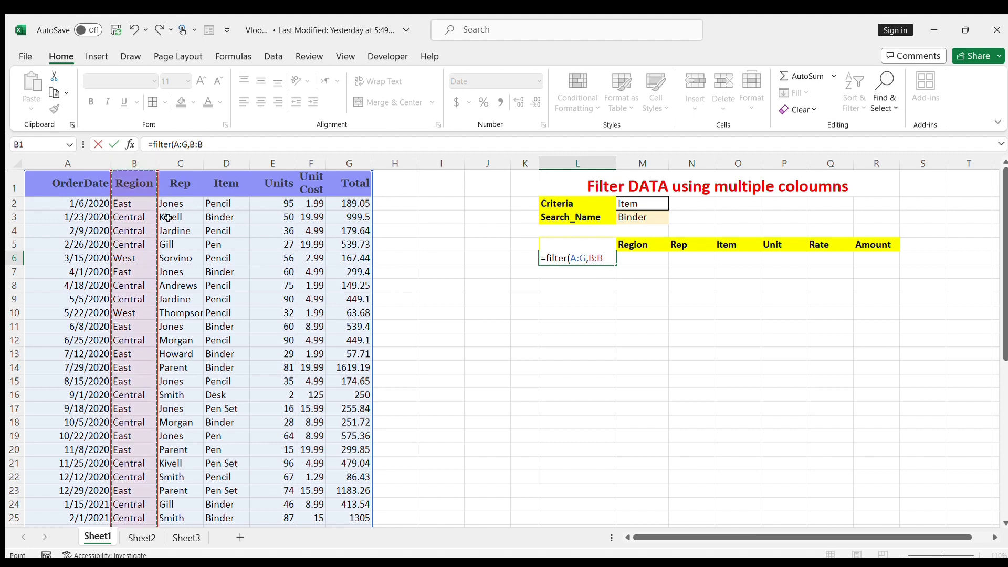
text(=)
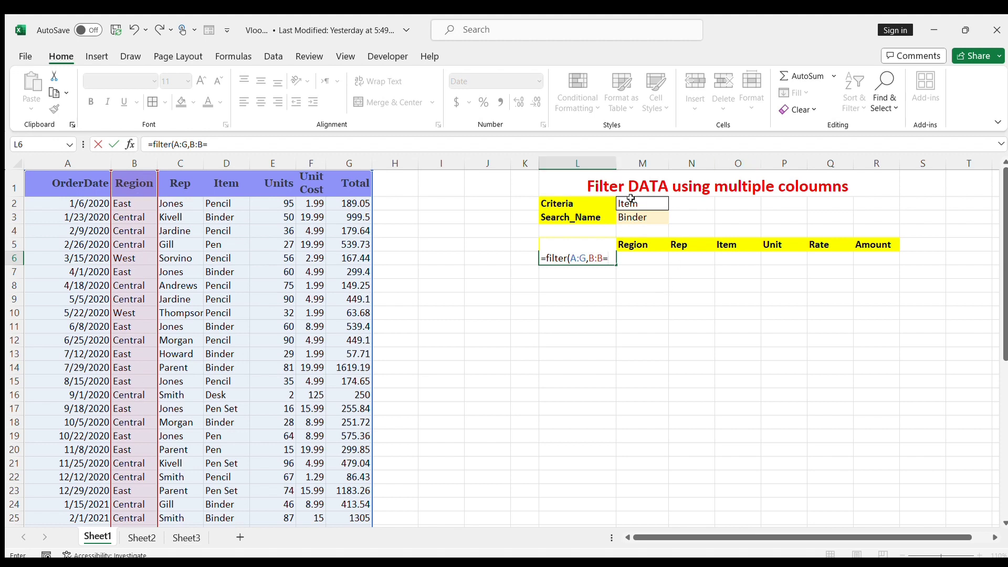
click(650, 220)
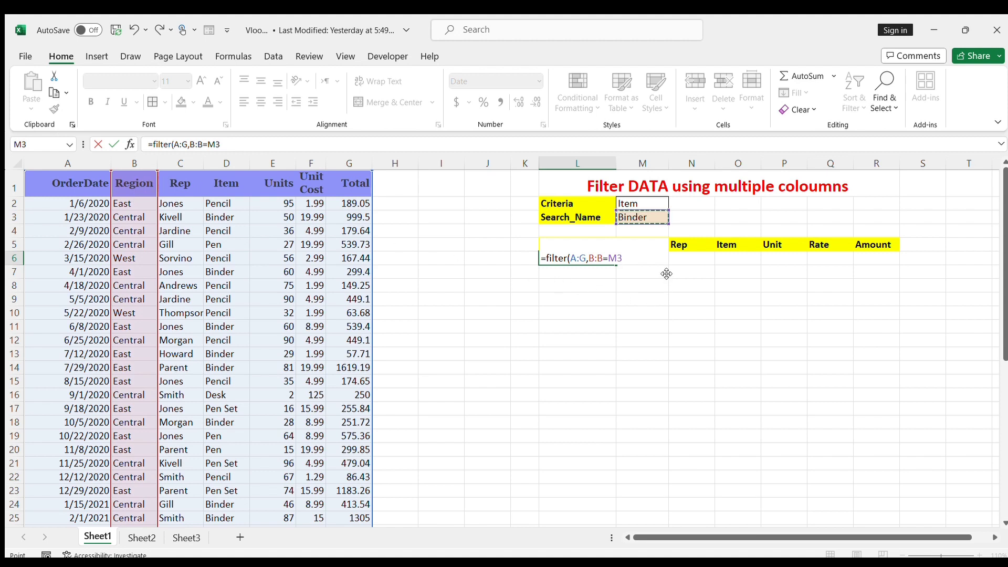
text(,)
key(Return)
key(Up)
key(Down)
key(Up)
key(Right)
key(Left)
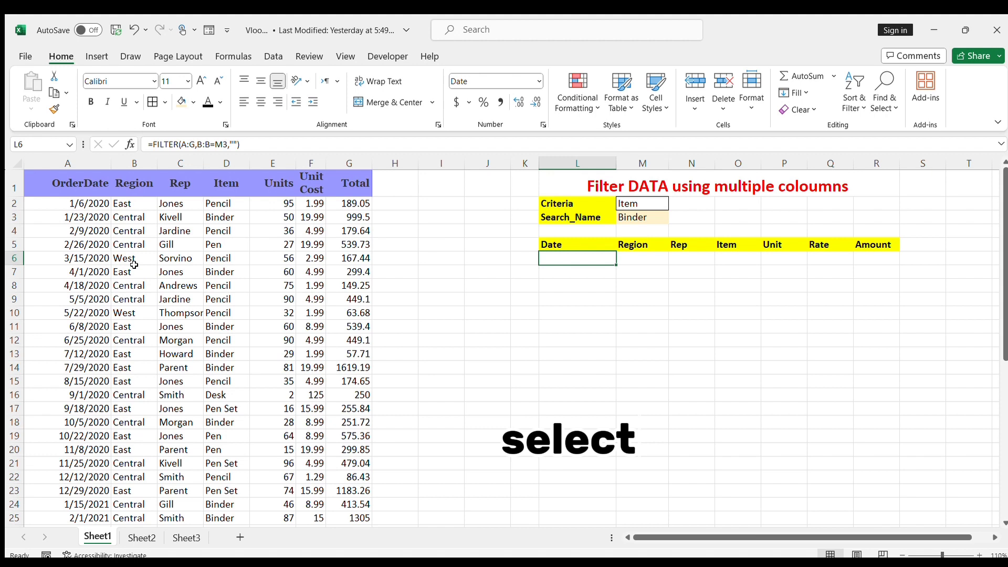
Step: Copy Central from cell B3 of the Region column into the Search_Name cell M3
click(134, 217)
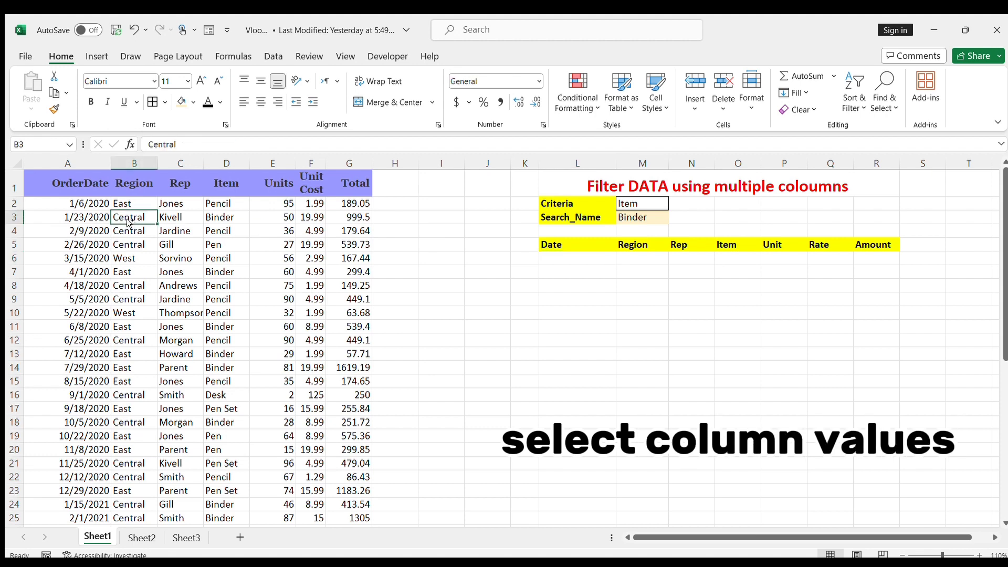
key(ctrl+c)
key(Right)
key(Right)
key(Right)
key(Right)
key(Right)
key(Right)
key(Right)
key(Right)
key(Right)
key(Right)
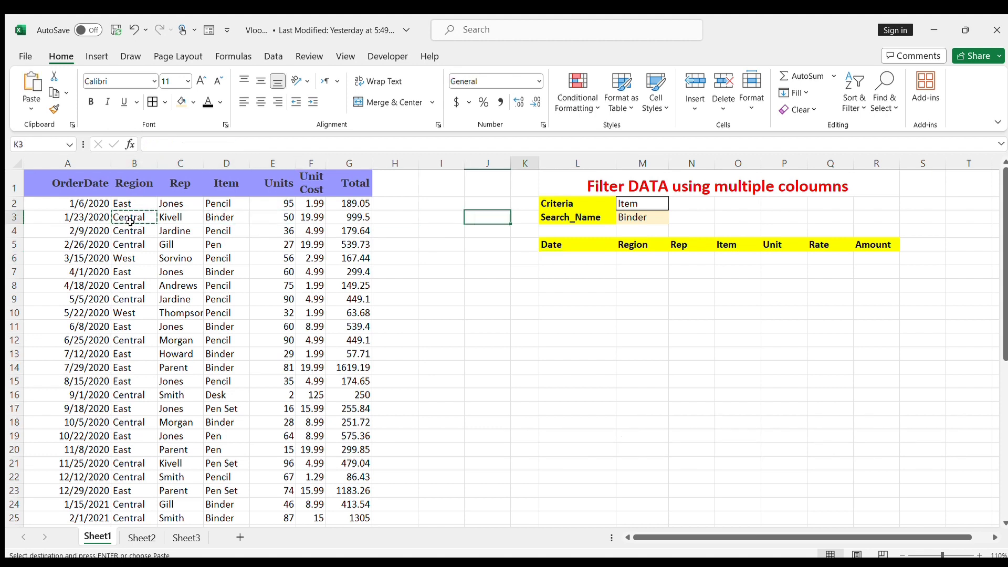
key(Right)
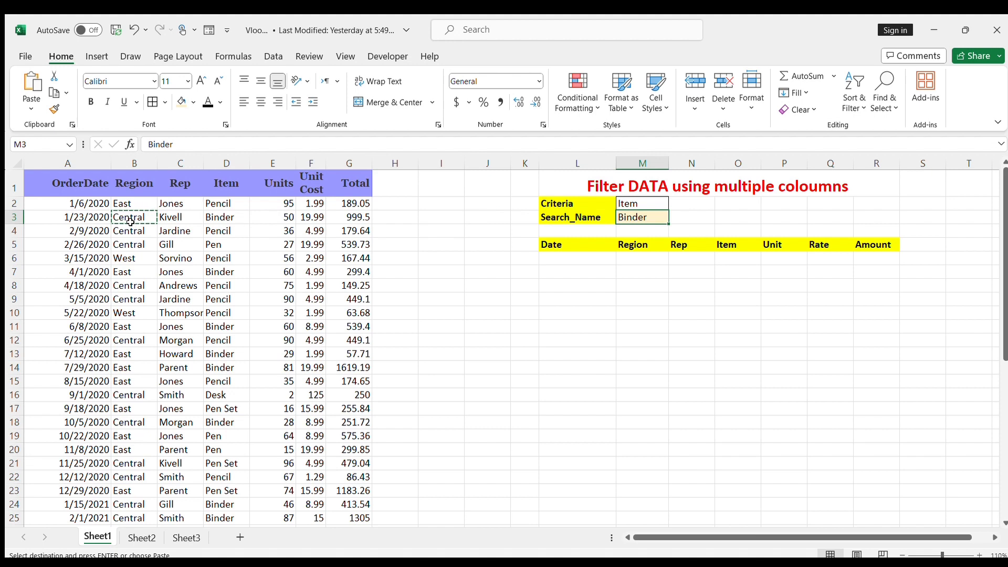
key(ctrl+v)
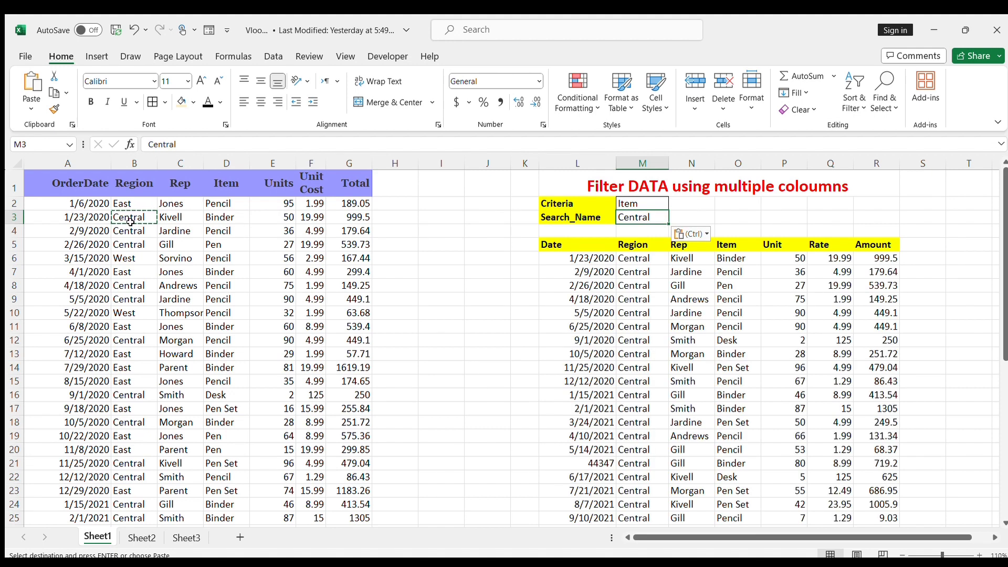
Step: Examine the Region, Rep, Item, Unit, Rate and Amount columns of the rows filtered for Central
scroll(625, 436, down, 3)
scroll(648, 443, up, 3)
scroll(630, 220, down, 1)
drag(630, 220, 655, 515)
click(703, 311)
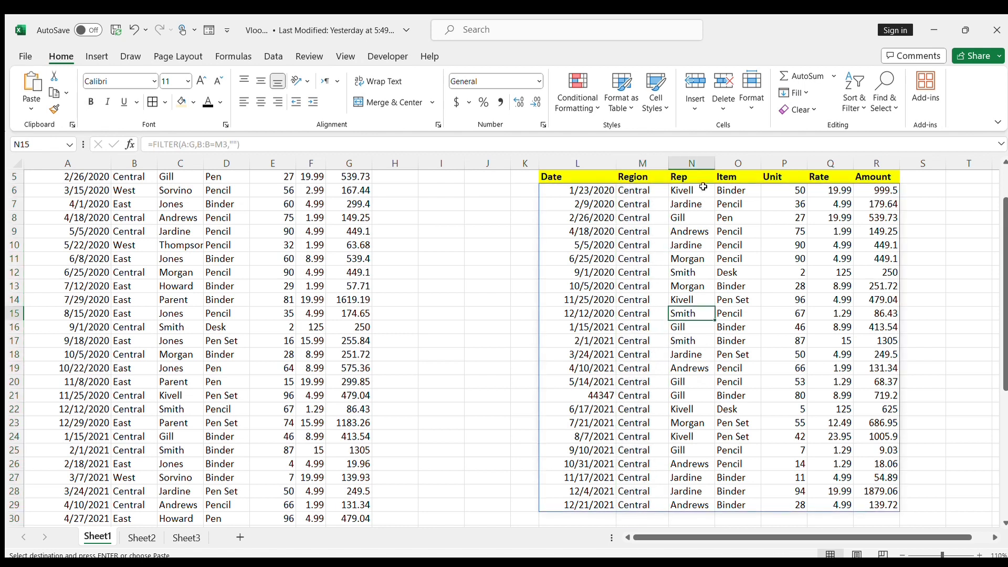
drag(680, 192, 692, 505)
drag(734, 190, 737, 478)
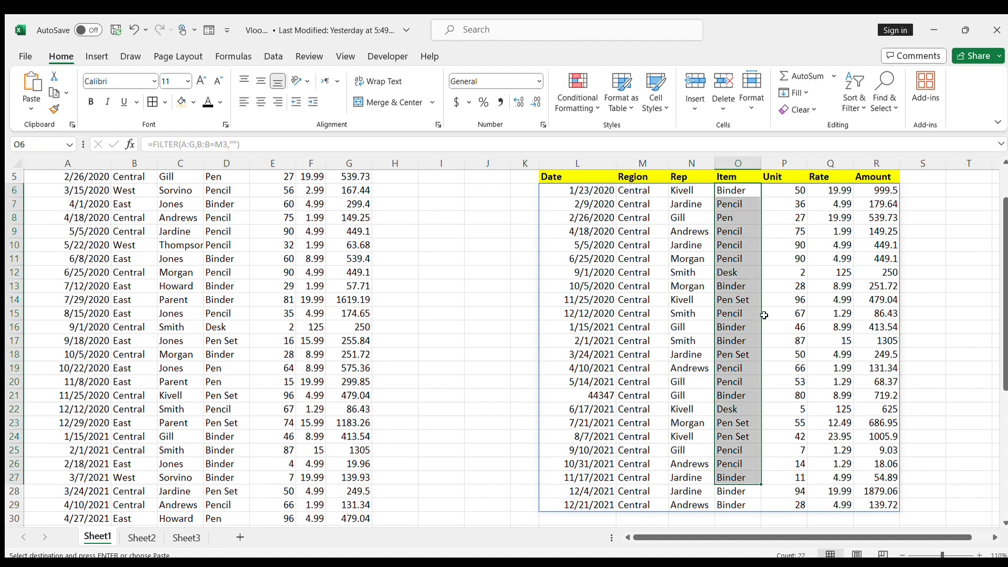
drag(788, 208, 787, 370)
drag(839, 217, 842, 299)
drag(875, 220, 891, 302)
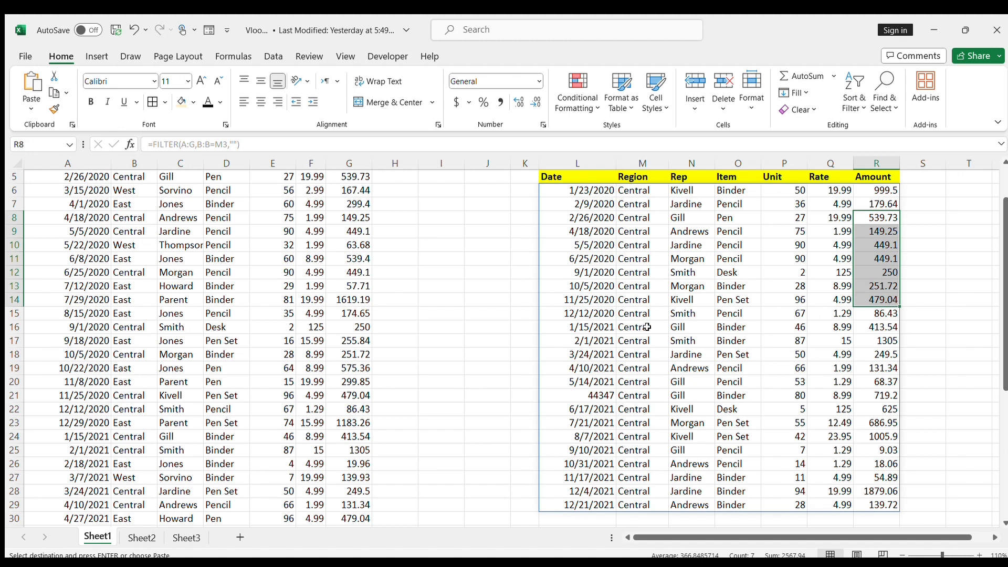
scroll(646, 327, up, 3)
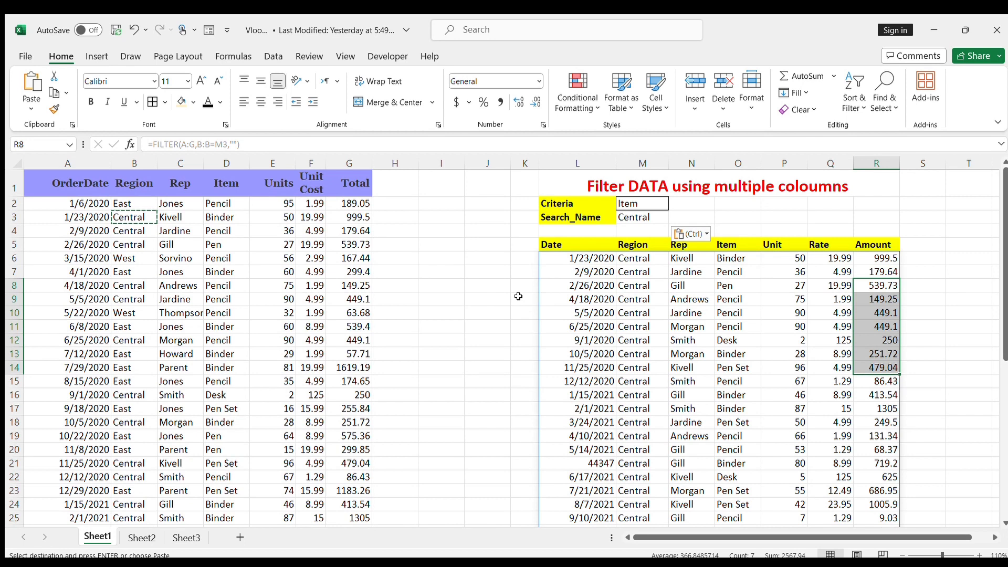
click(515, 315)
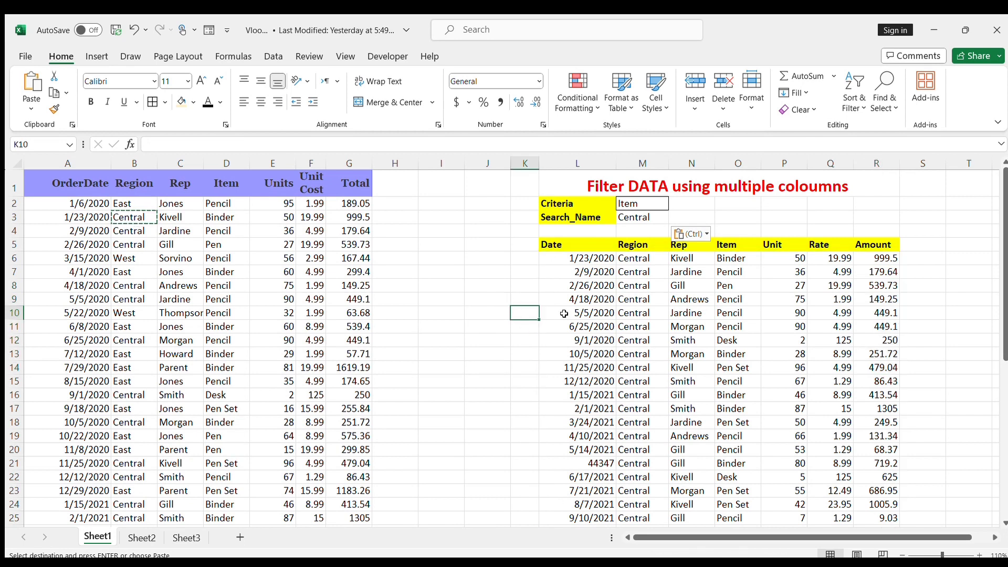
Step: Replace the formula in L6 with an IFS formula whose first test compares the Criteria cell M2 with the Region header B1
click(574, 260)
click(251, 144)
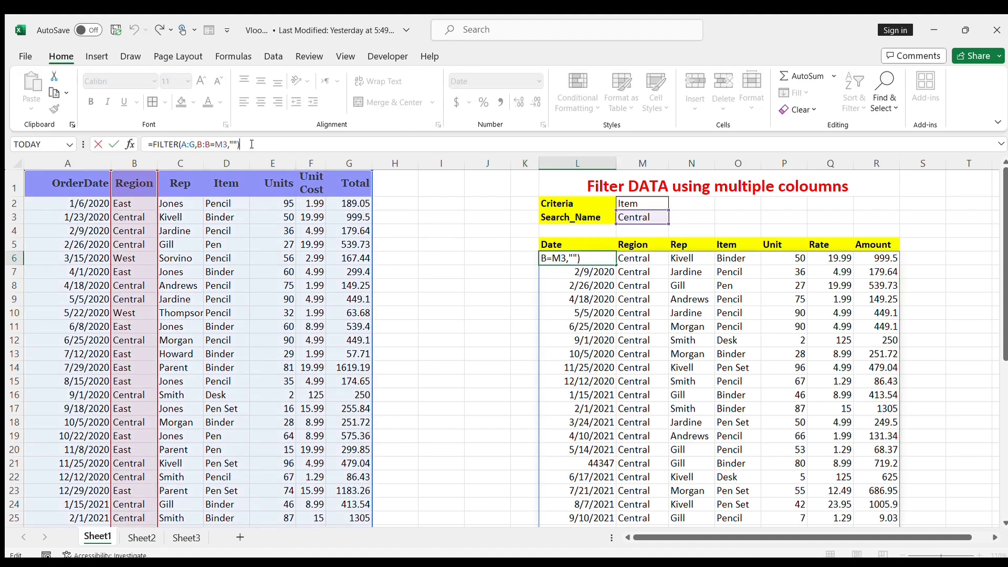
key(BackSpace)
key(BackSpace)
key(BackSpace)
key(BackSpace)
key(BackSpace)
key(BackSpace)
key(BackSpace)
key(BackSpace)
key(BackSpace)
key(BackSpace)
key(BackSpace)
key(BackSpace)
key(BackSpace)
key(BackSpace)
key(BackSpace)
key(BackSpace)
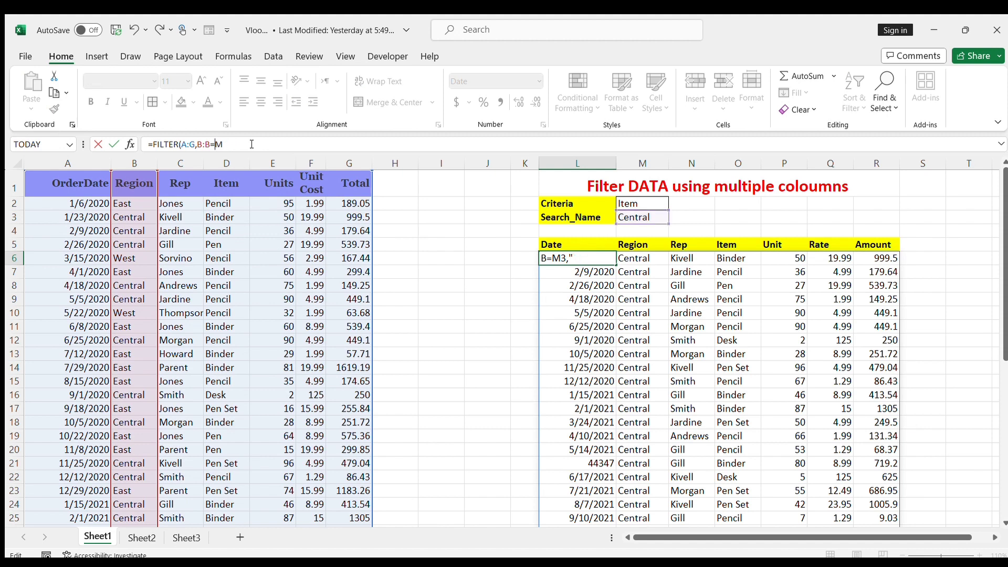
text(ifs)
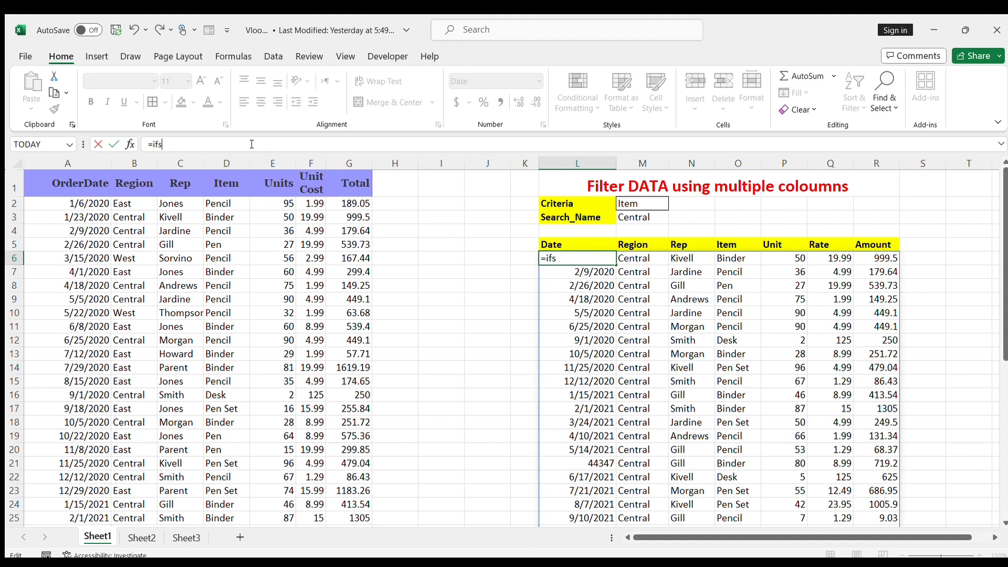
text(()
click(637, 203)
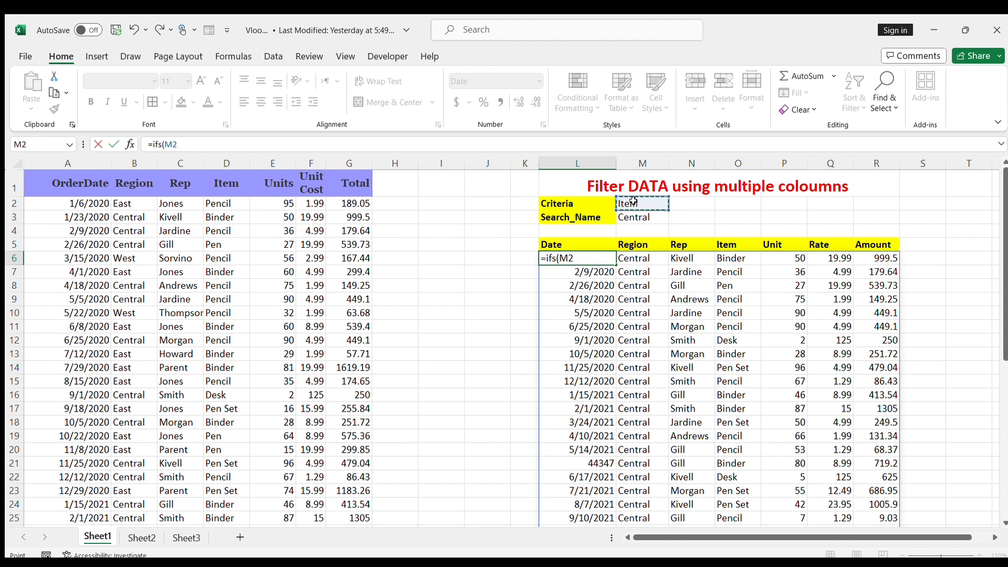
text(=)
click(132, 183)
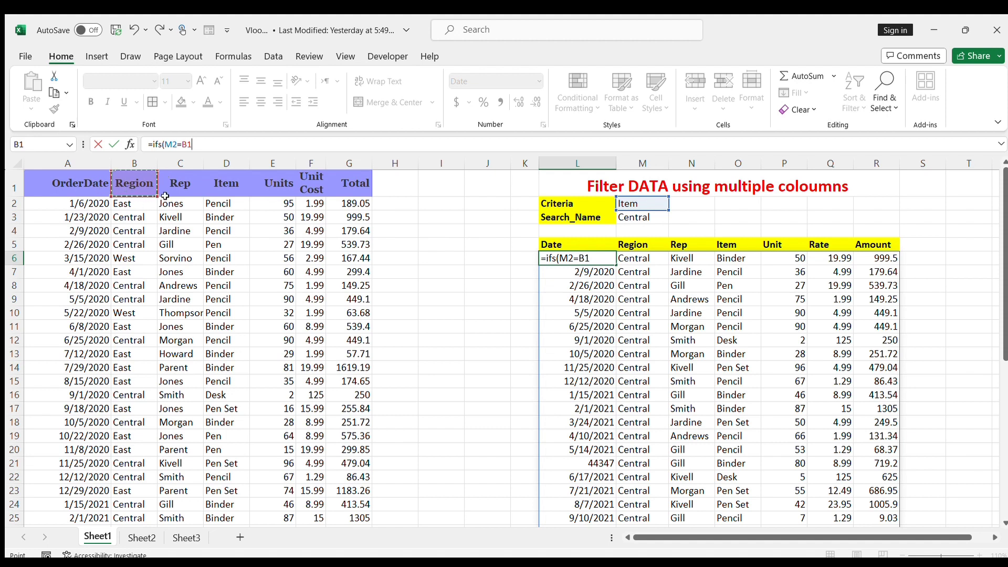
Step: Add FILTER(A:G,B:B=M3) as the result of the Region test, matching column B to the Search_Name cell
text(,)
text(filter)
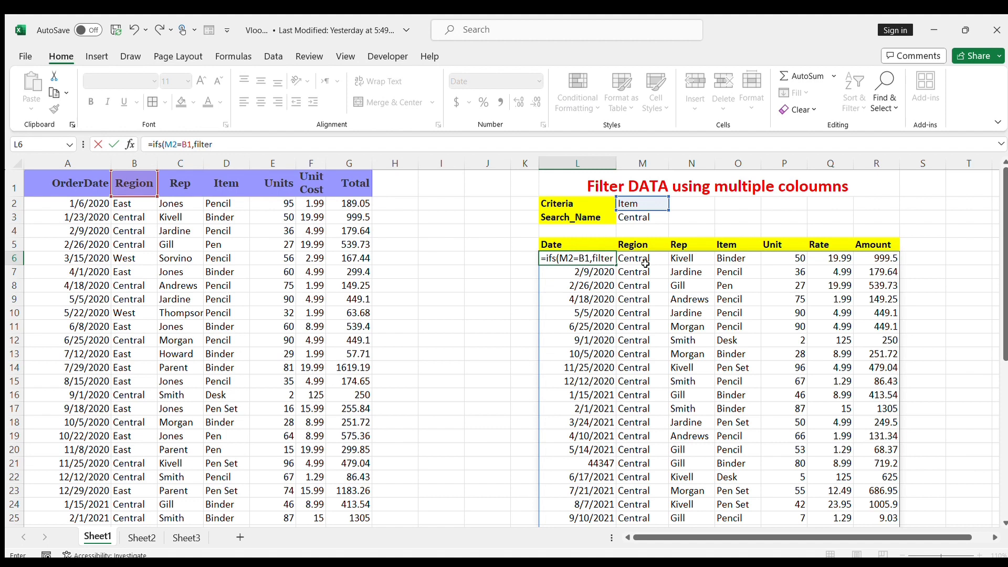
text(()
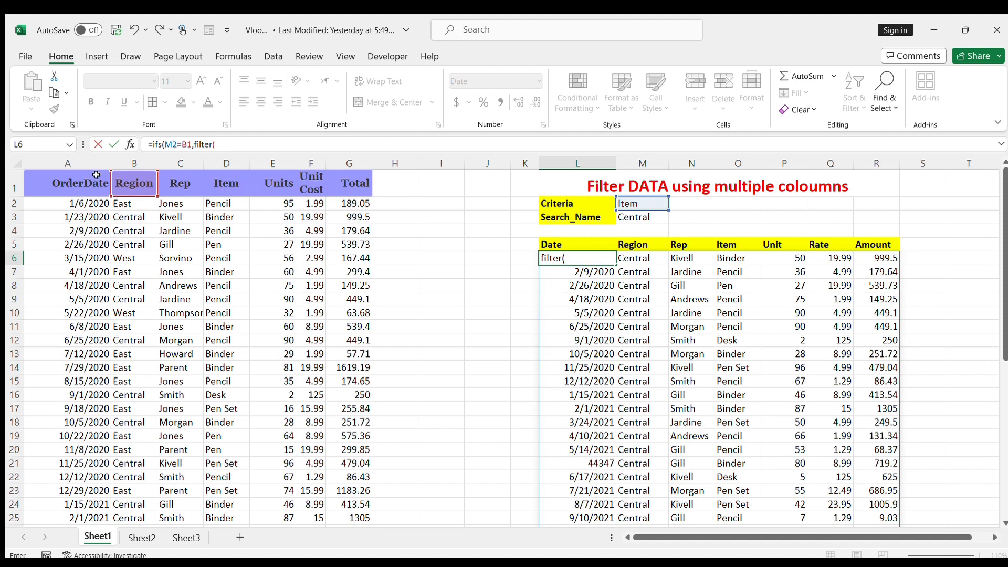
drag(67, 163, 342, 192)
text(,)
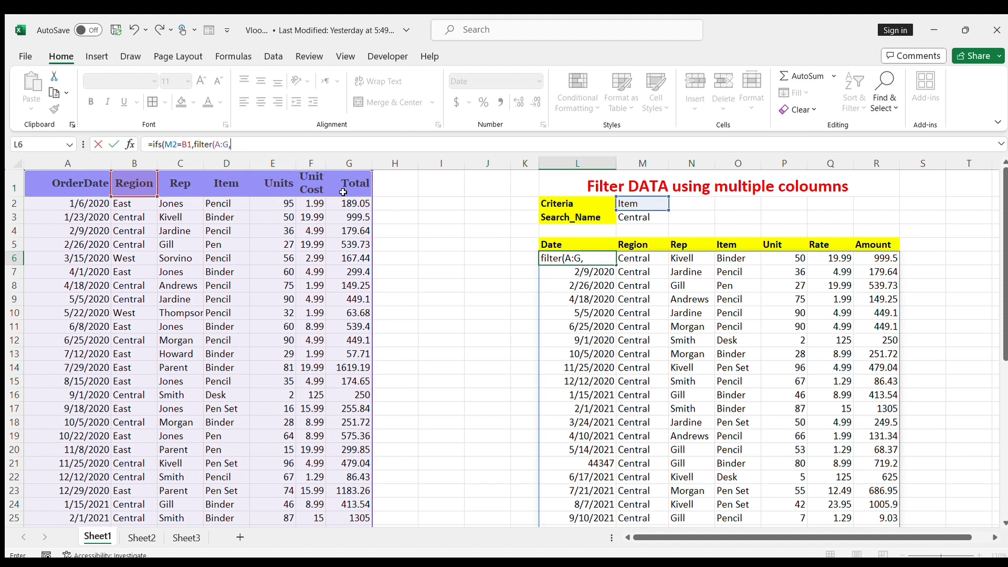
click(135, 165)
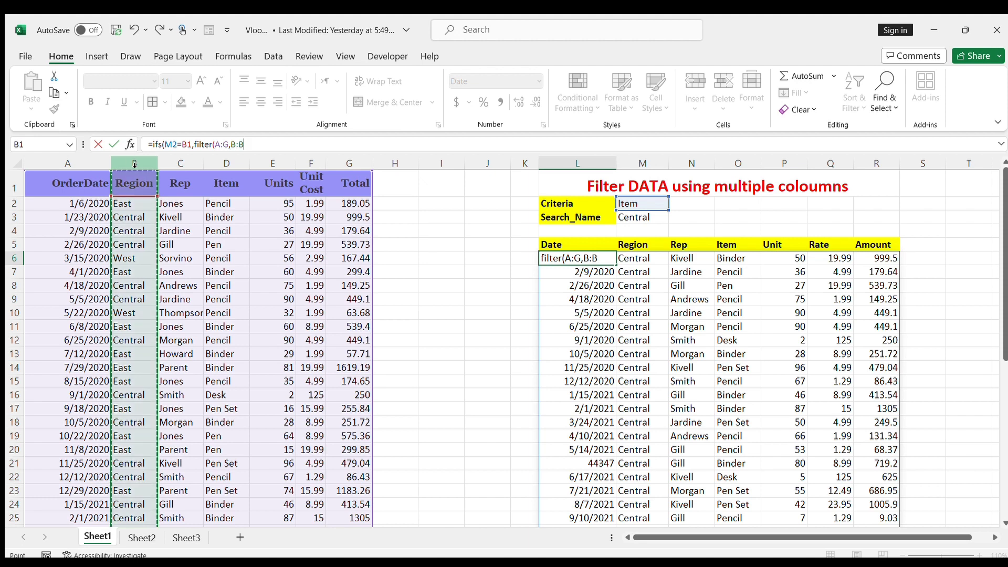
text(=)
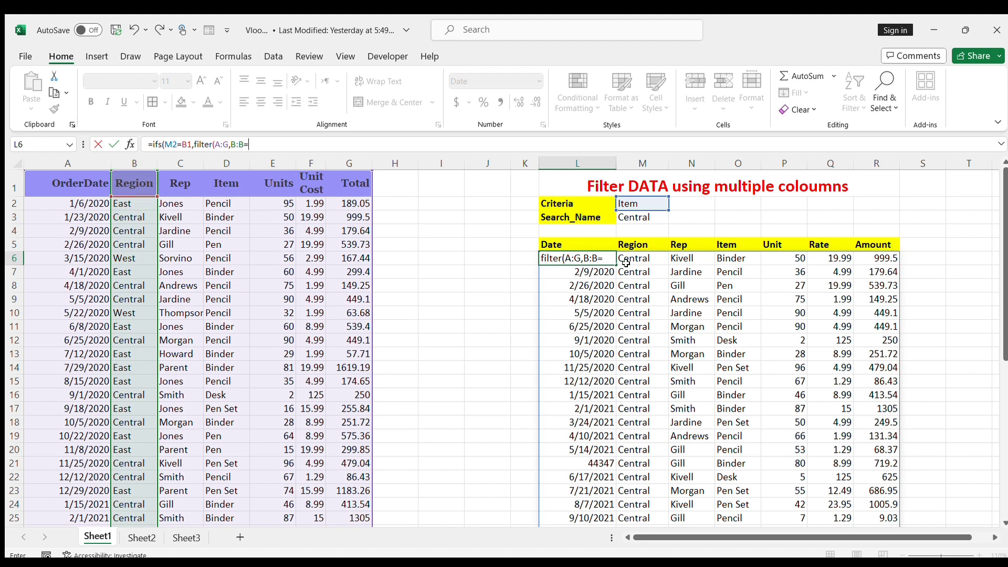
click(644, 216)
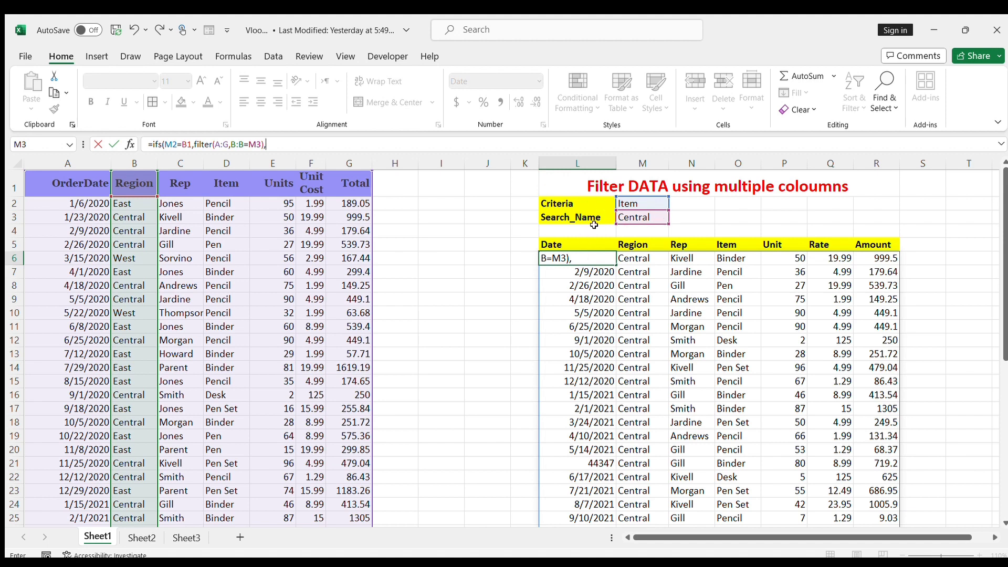
Step: Add a second IFS pair testing M2 against the Rep header C1, with FILTER(A:G,C:C=M3) as its result
click(638, 203)
text(=)
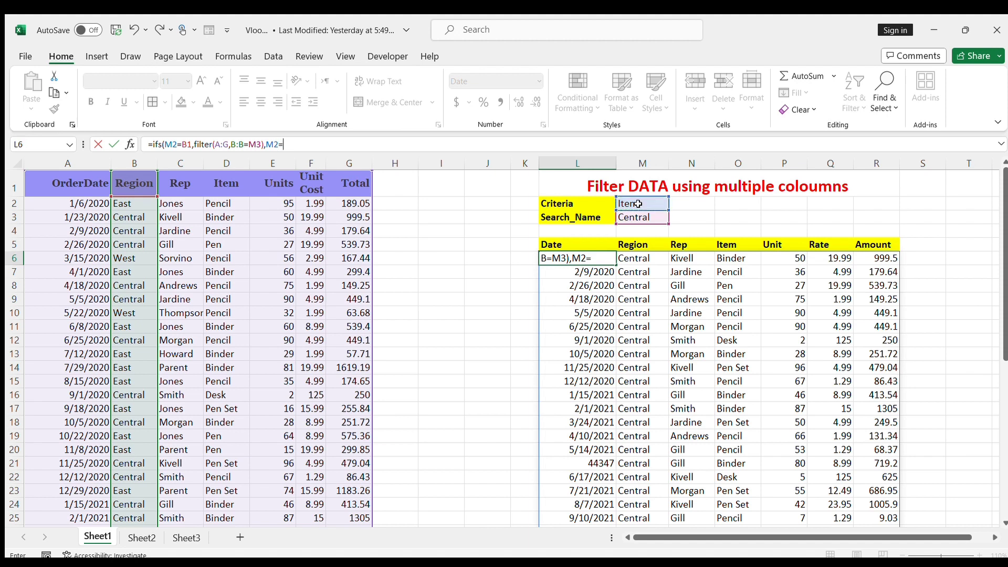
click(176, 184)
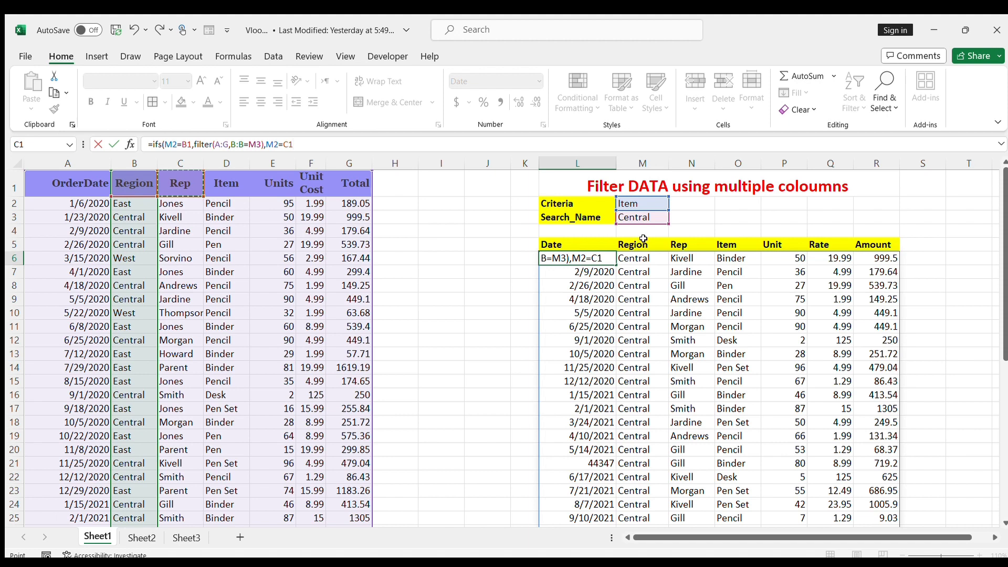
text(,filter()
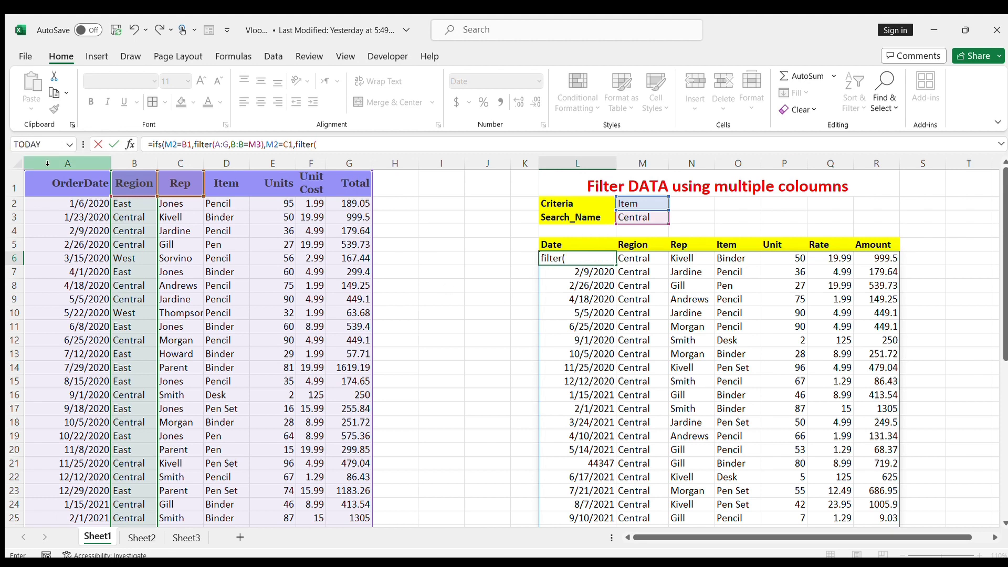
drag(47, 164, 342, 190)
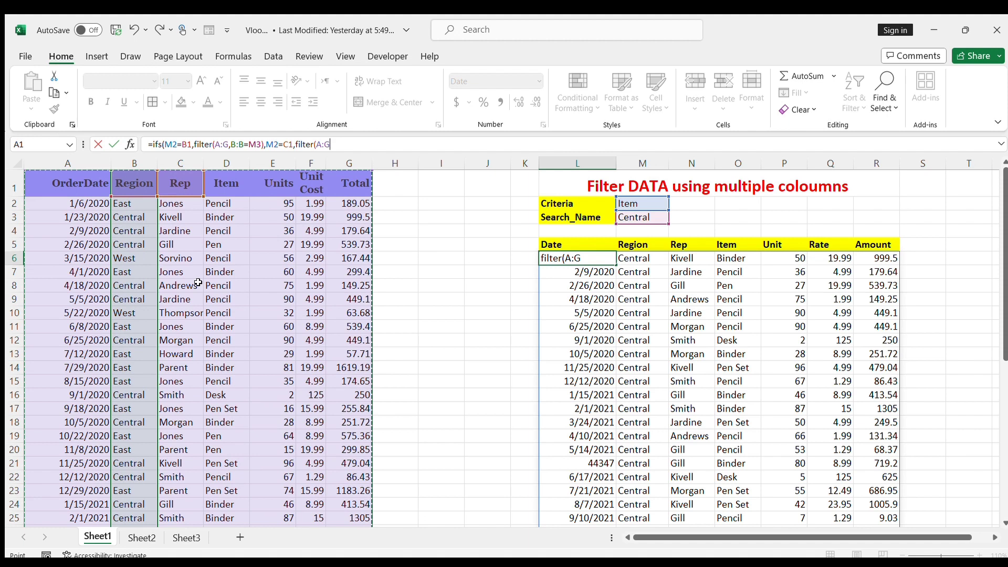
text(,)
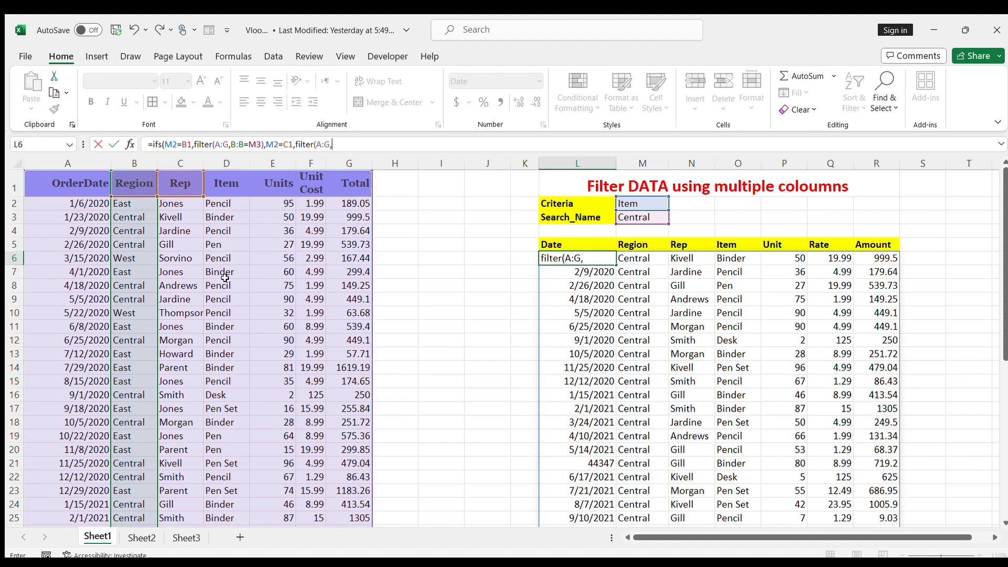
click(188, 167)
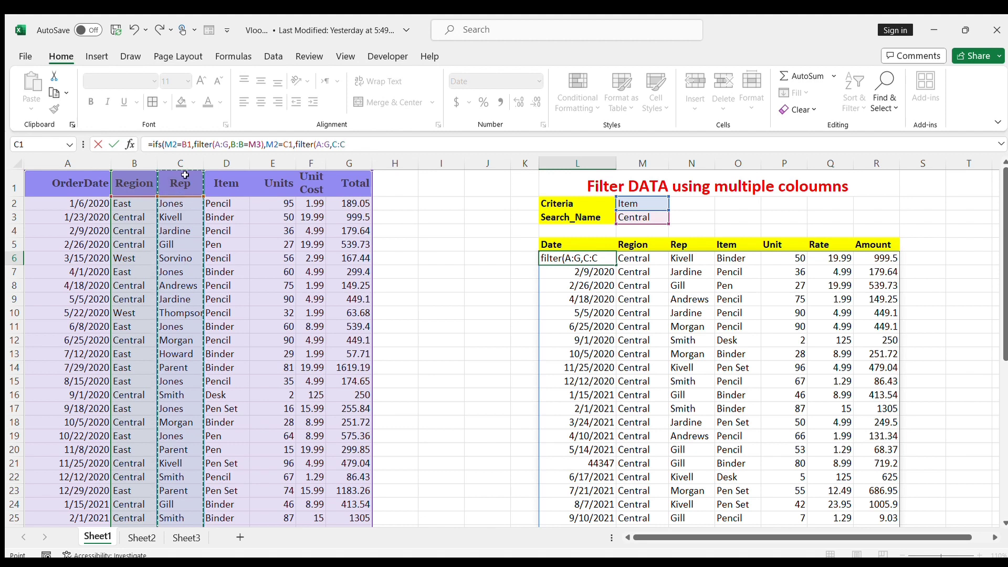
text(=)
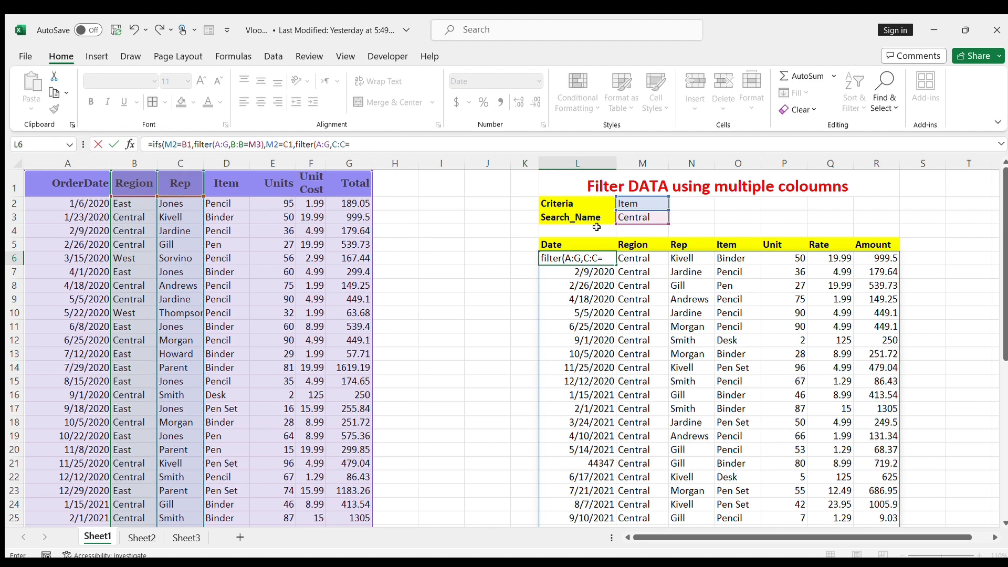
click(642, 216)
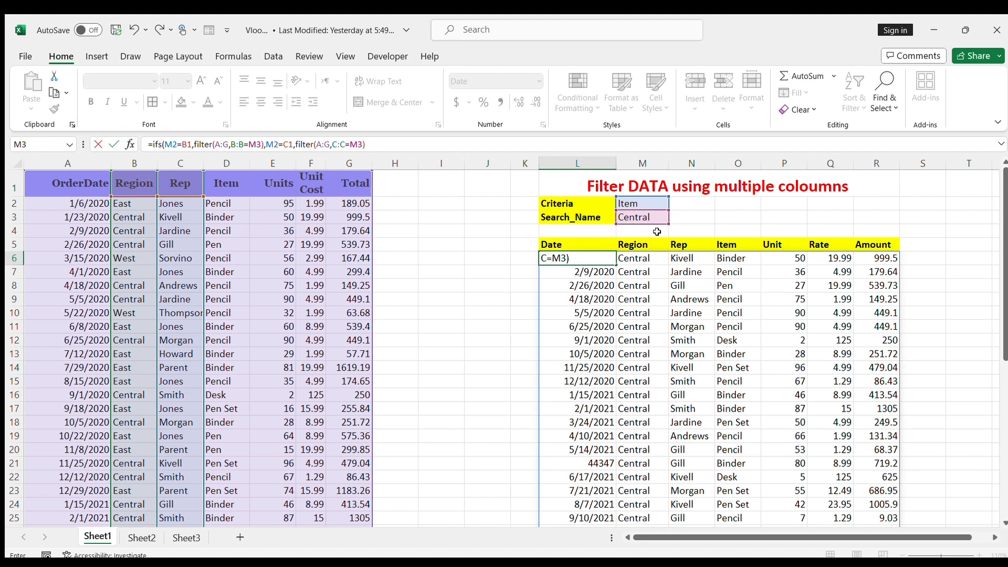
Step: Add a third IFS pair testing M2 against the Item header D1, with FILTER(A:G,D:D=M3) as its result
text(,)
click(641, 203)
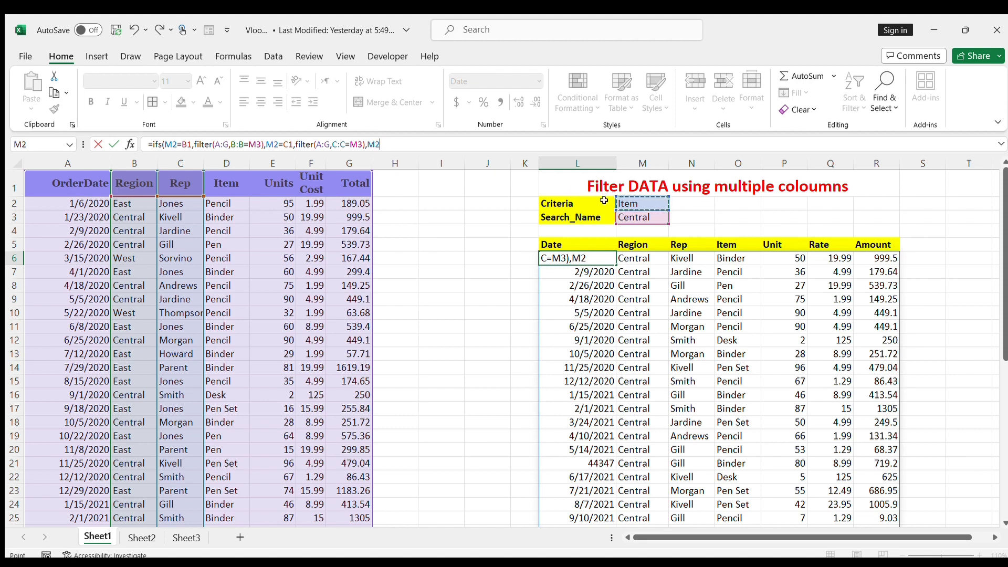
text(=)
click(248, 186)
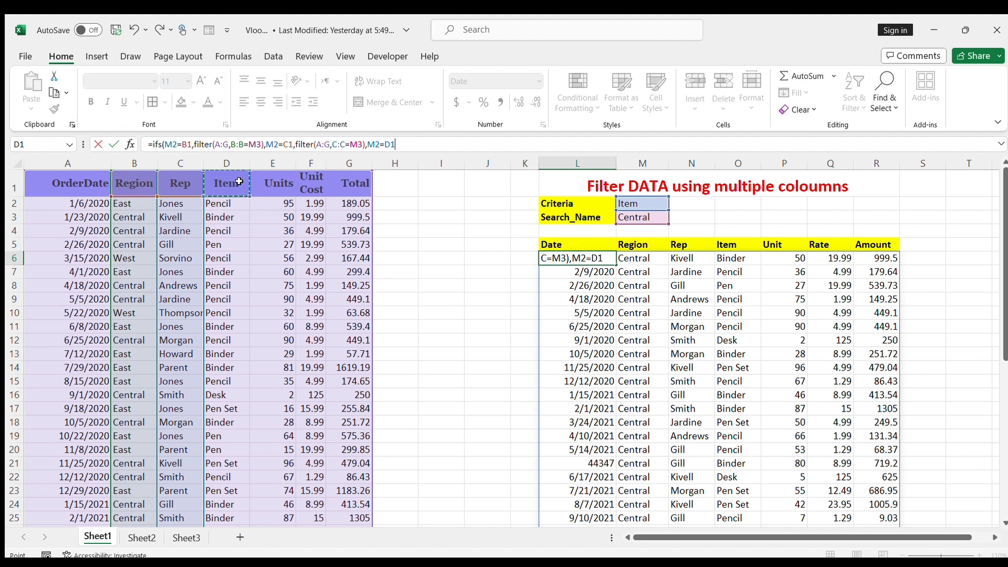
text(,filter()
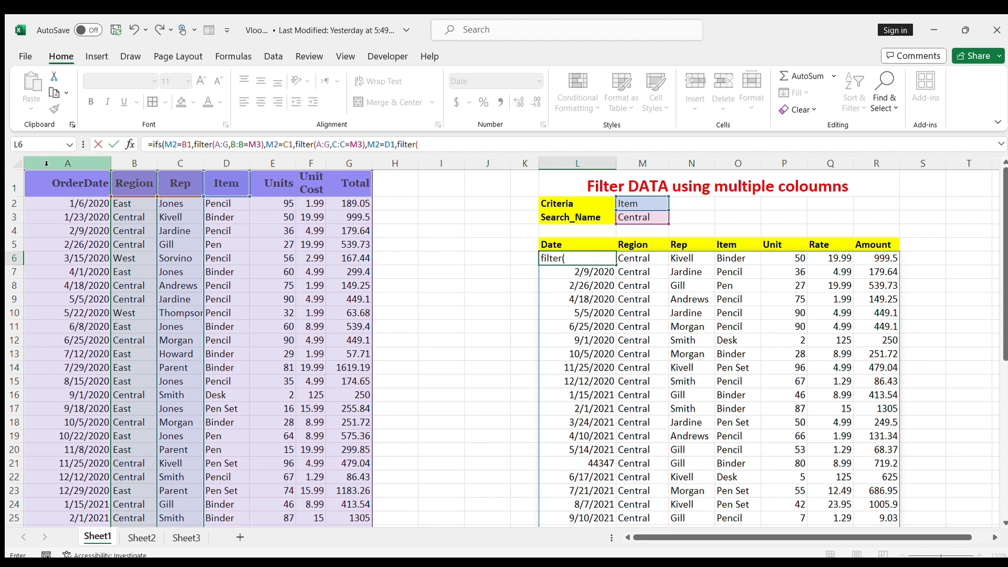
drag(46, 163, 347, 173)
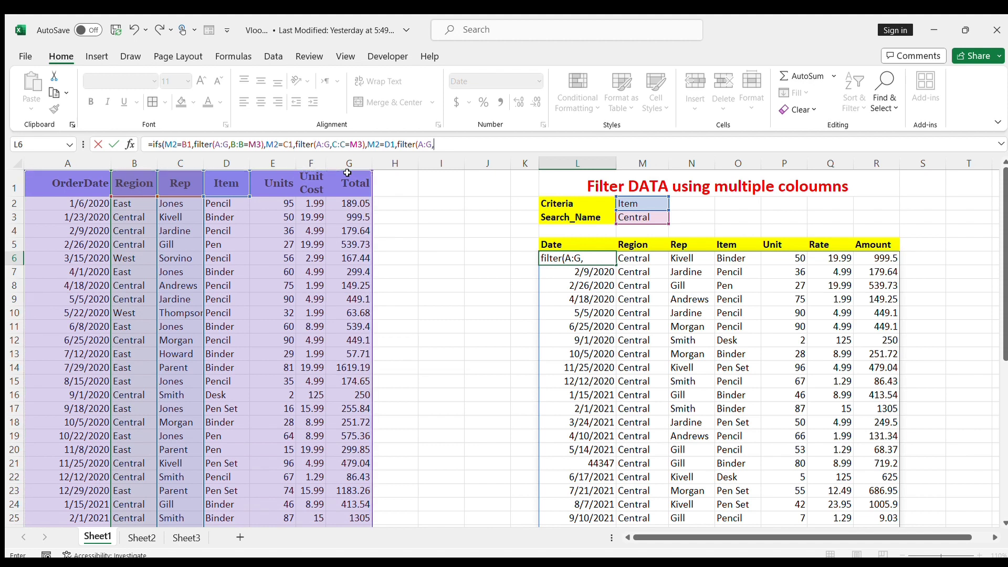
click(226, 163)
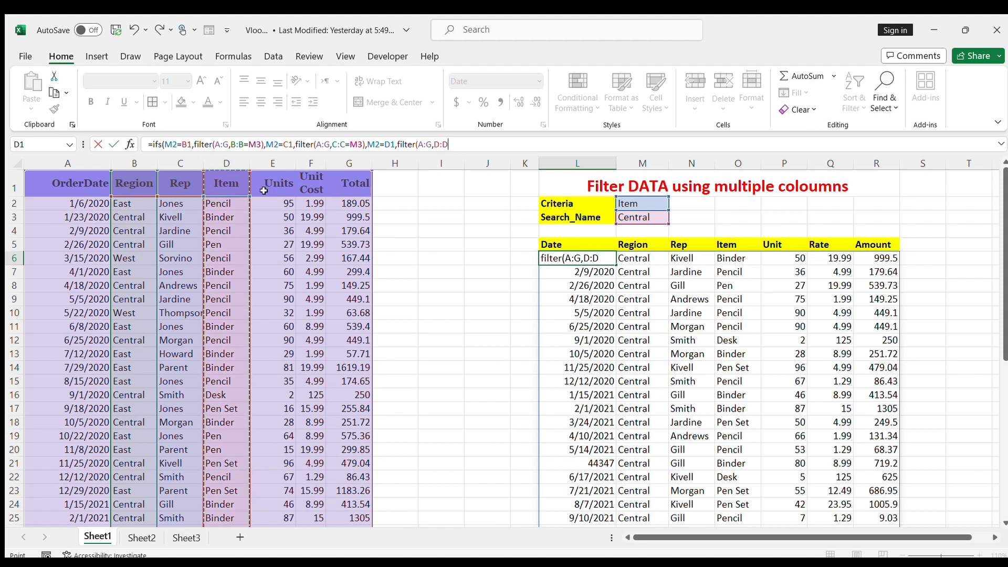
text(=)
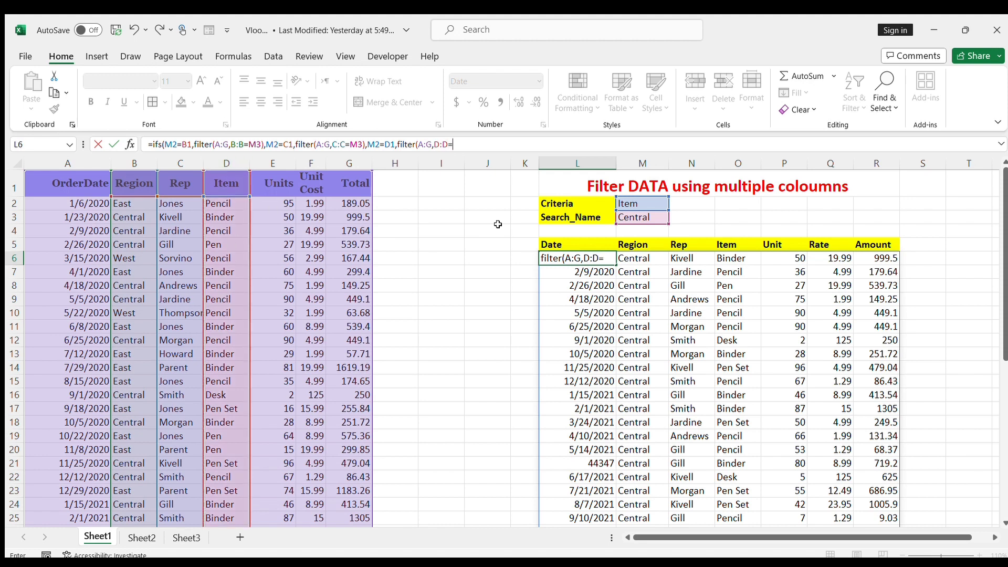
click(623, 219)
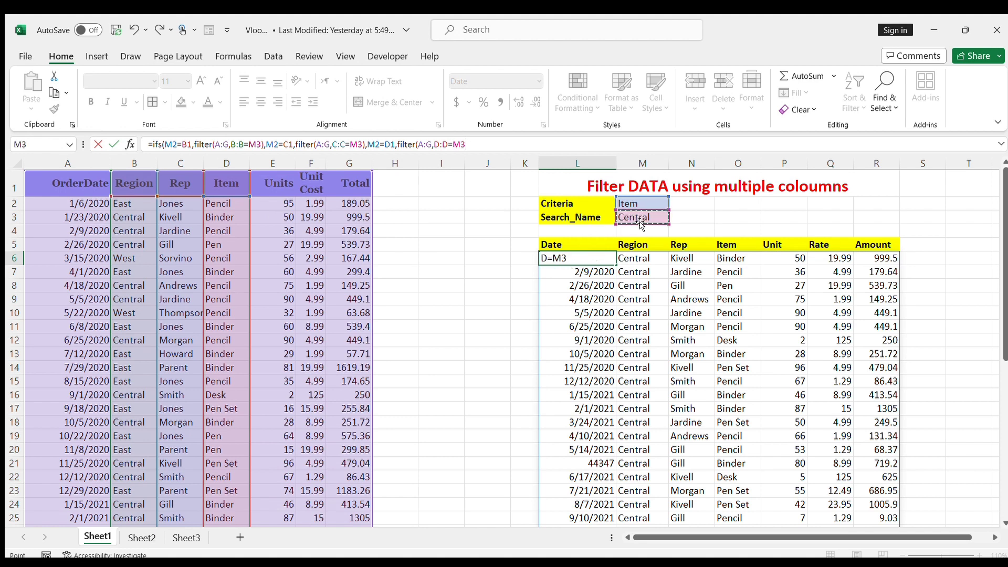
text())
Step: Close the IFS function with its final parenthesis, enter the formula and reselect cell L6
key(Return)
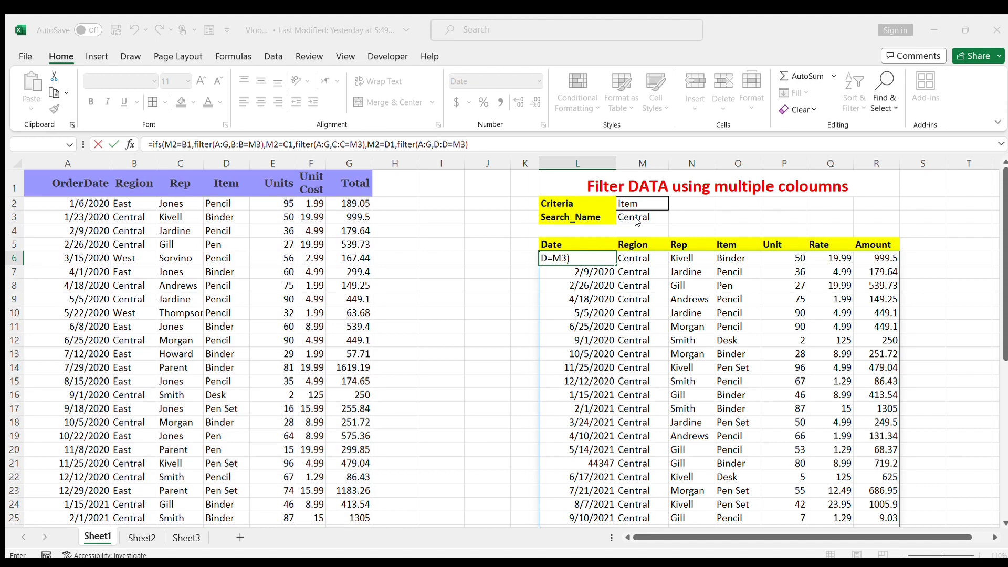
click(476, 142)
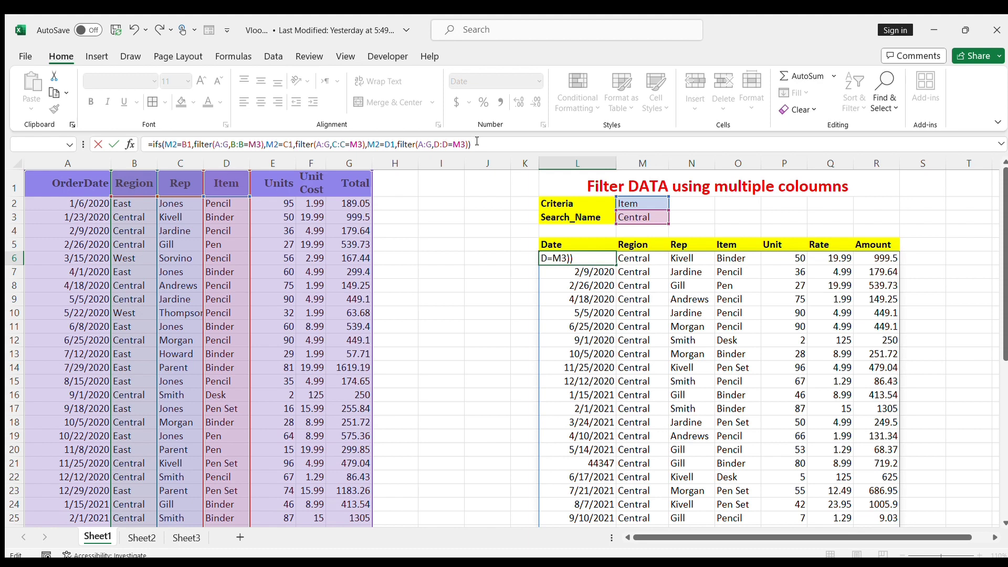
key(Return)
key(Up)
key(Down)
key(Up)
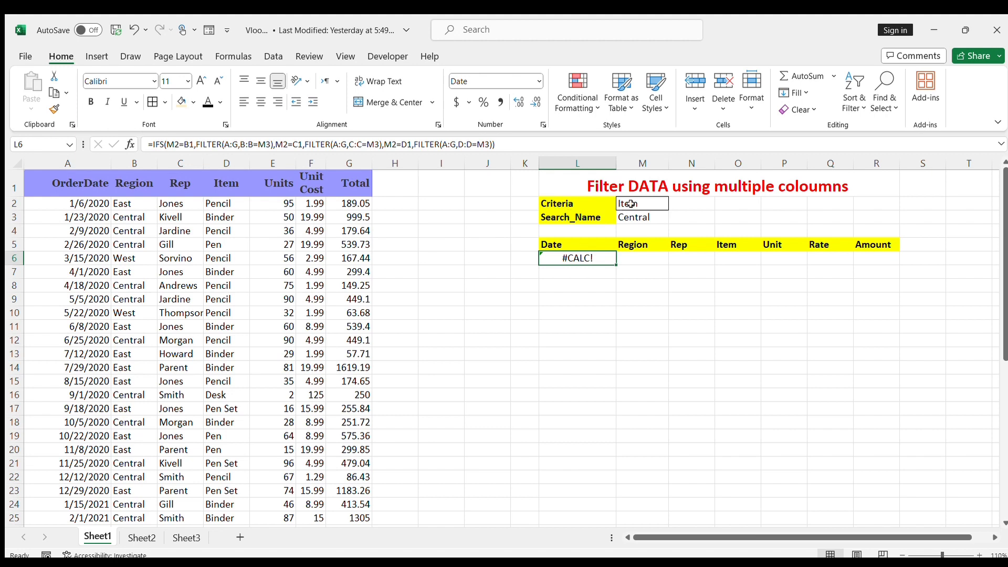
Step: Check the Criteria and Search_Name entries against the data columns, and copy Pen from D5 of the Item column into Search_Name cell M3
click(630, 204)
click(633, 217)
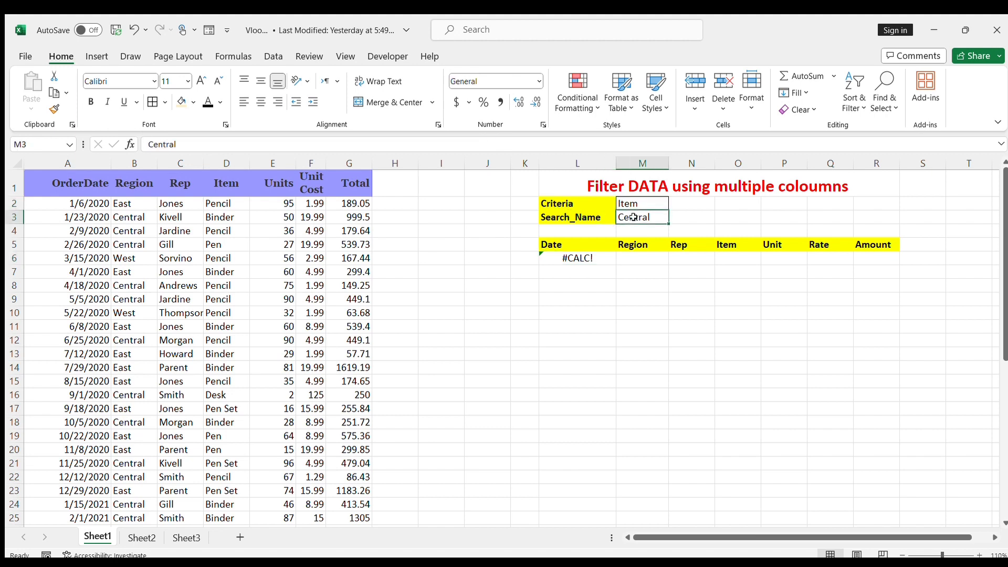
click(633, 204)
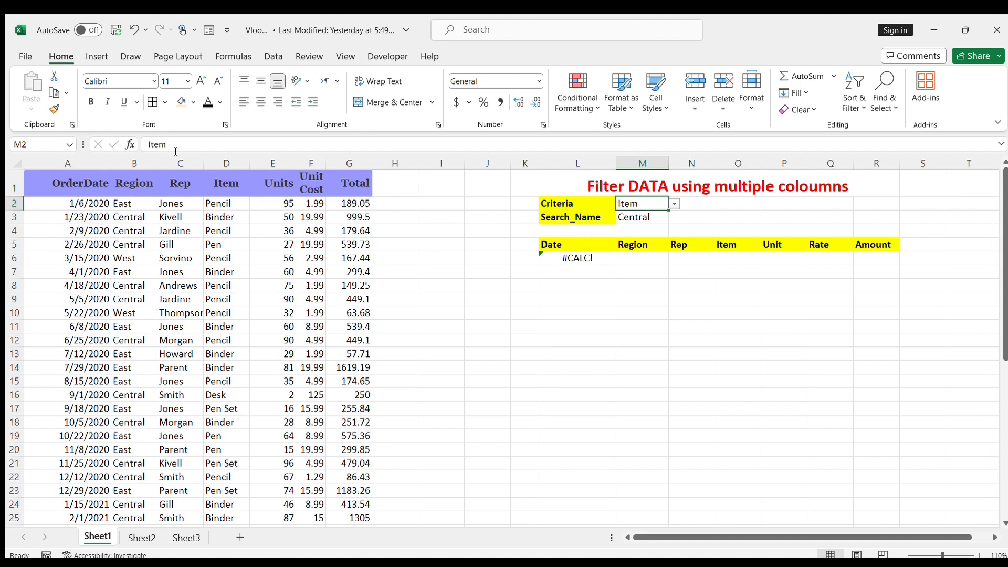
drag(220, 203, 225, 422)
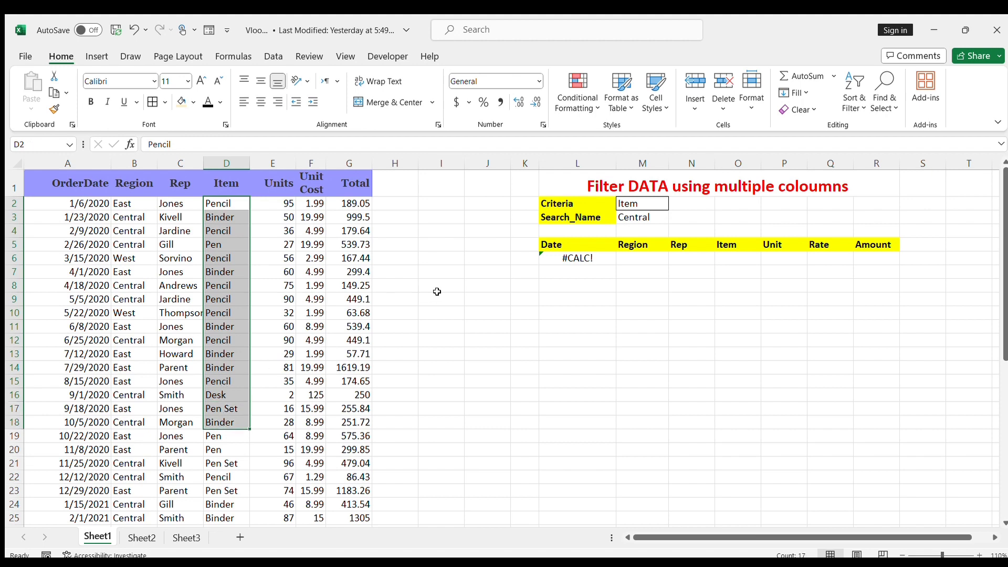
drag(190, 217, 176, 313)
drag(118, 231, 131, 383)
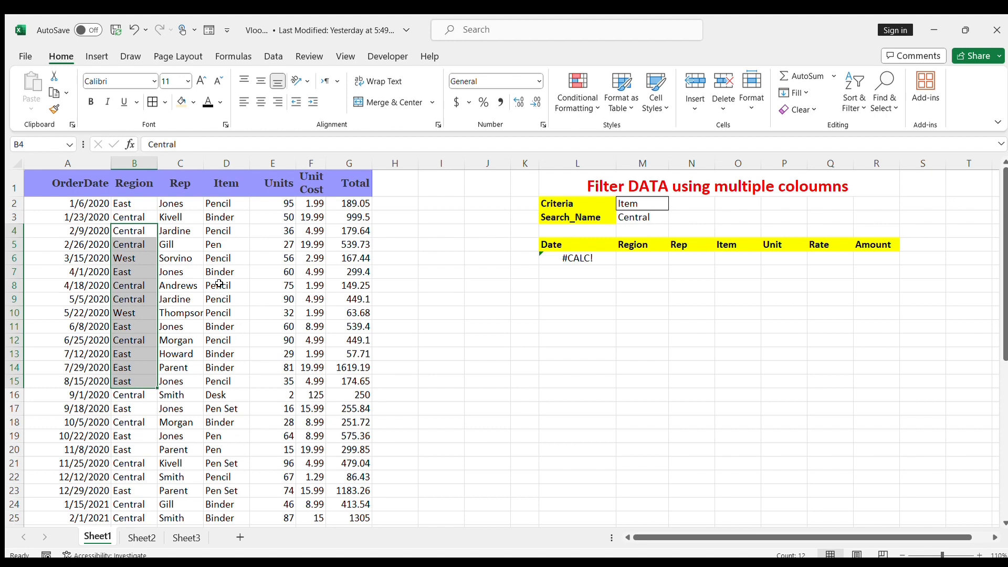
click(226, 244)
key(ctrl+c)
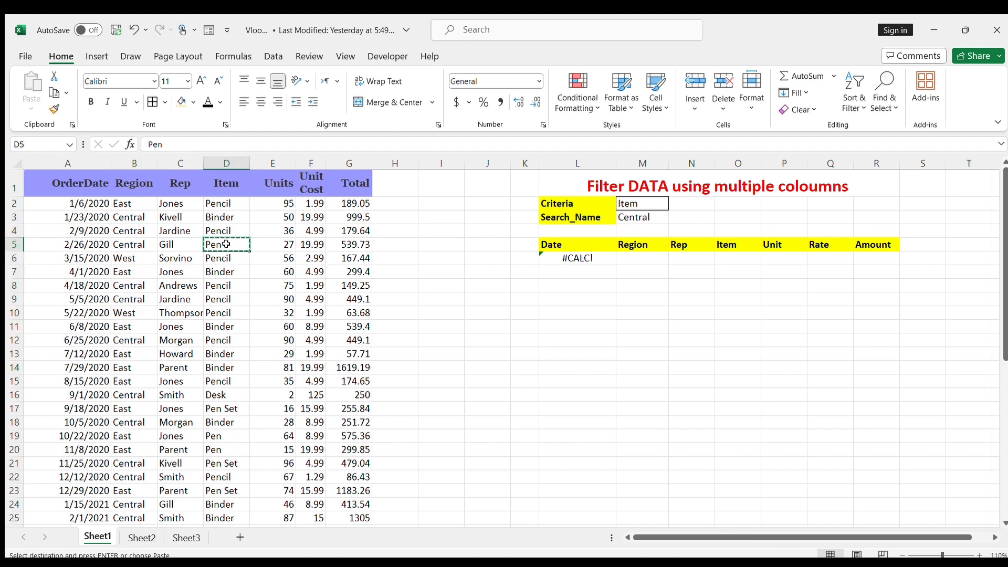
click(639, 217)
key(ctrl+v)
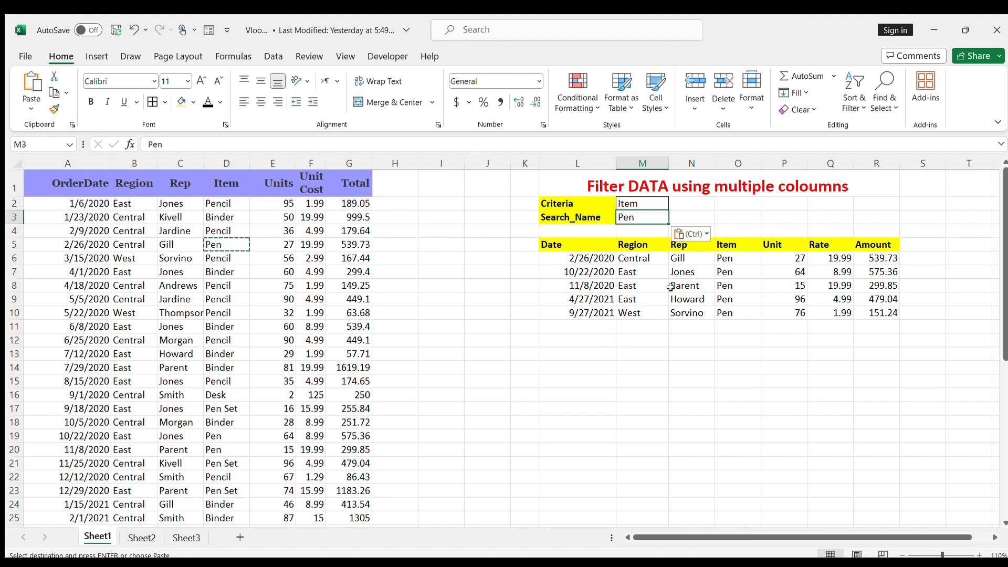
Step: Set the Criteria in cell M2 to Region while keeping Pen as the Search_Name
click(717, 420)
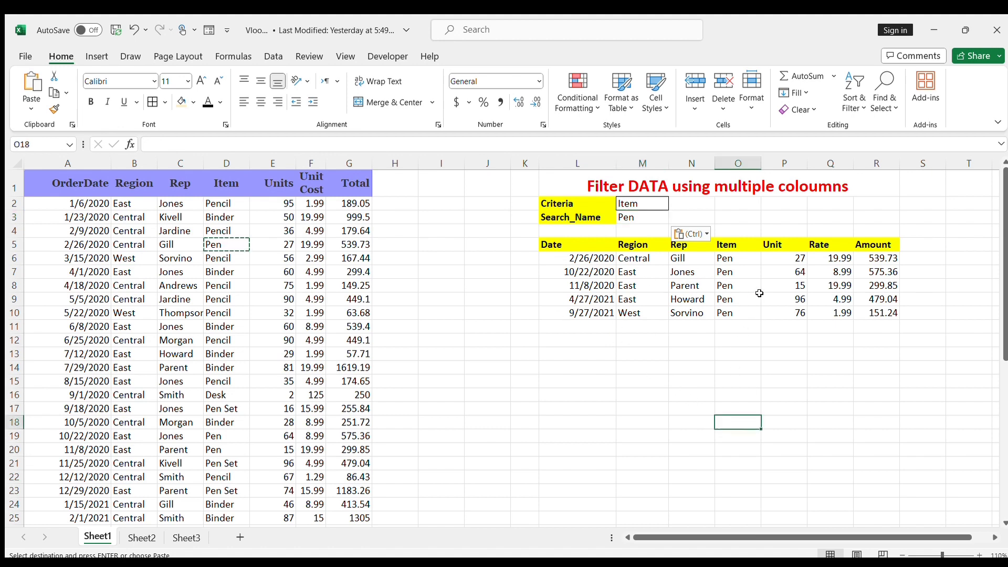
click(664, 204)
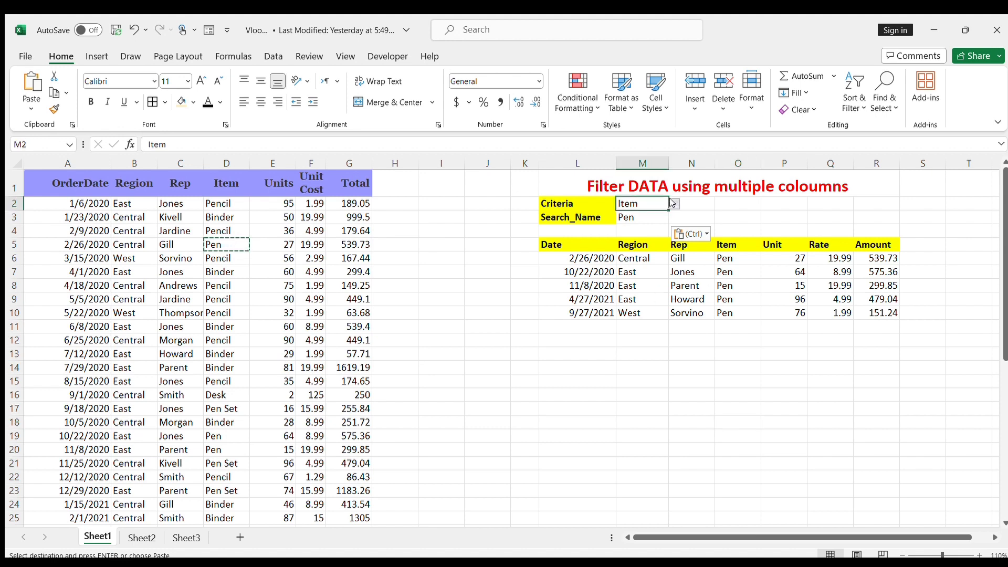
click(674, 204)
click(625, 235)
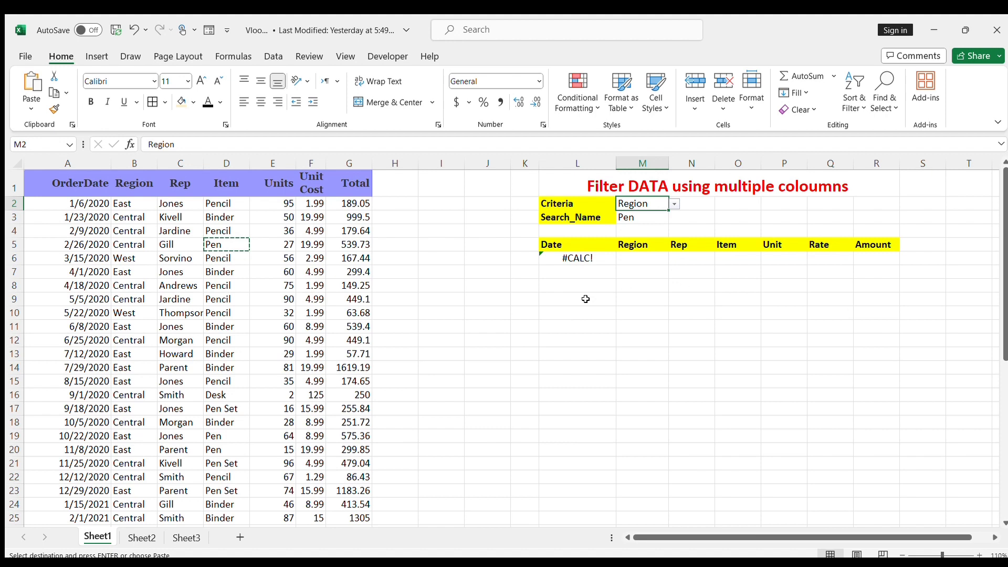
Step: Edit the formula in L6 and insert IFERROR with an opening parenthesis before the IFS function
click(571, 257)
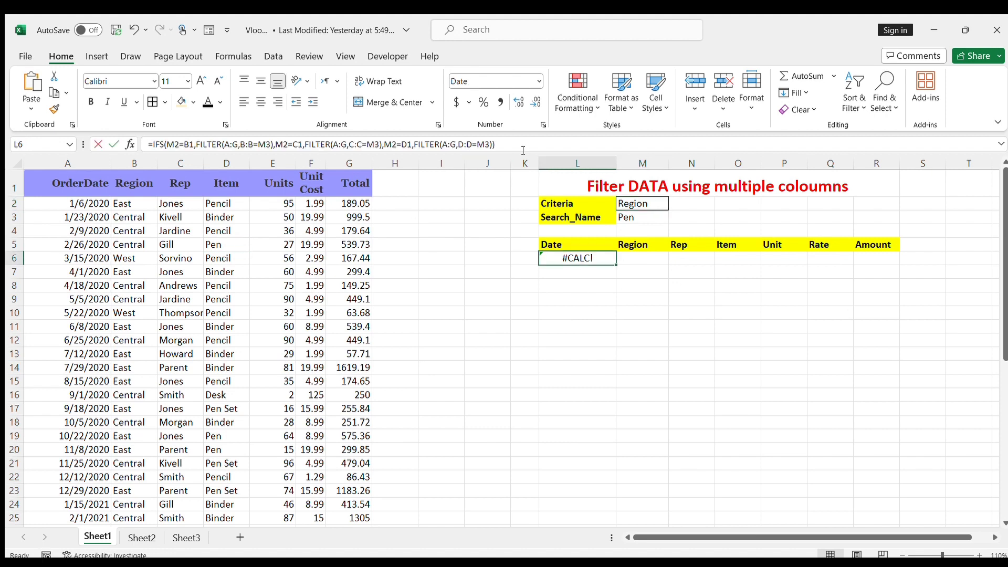
click(523, 151)
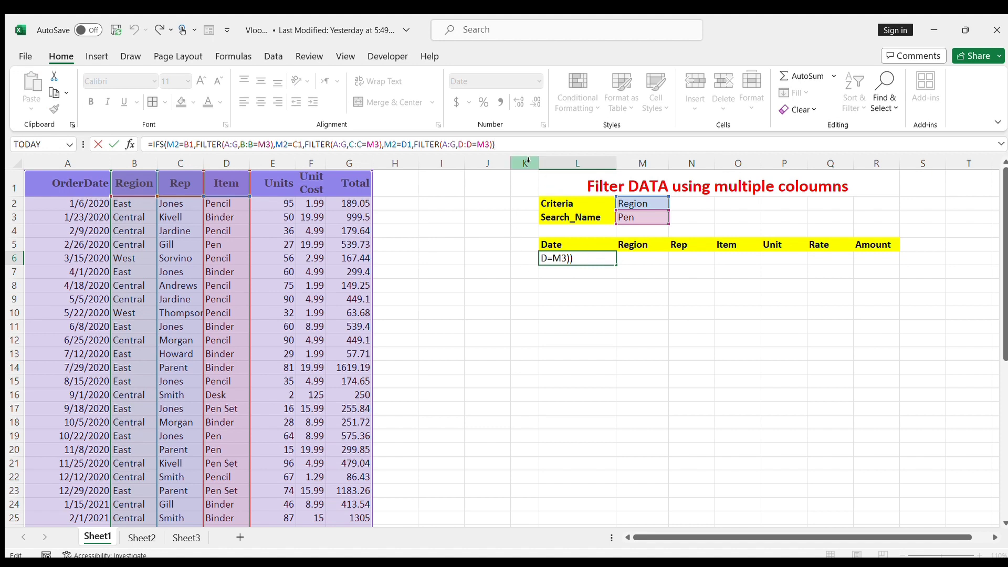
key(Left)
key(Left)
key(Left)
key(Left)
key(Left)
key(Left)
key(Left)
key(Left)
key(Left)
key(Left)
key(Left)
key(Left)
key(Left)
key(Left)
key(Left)
key(Left)
key(Left)
key(Left)
key(Left)
key(Left)
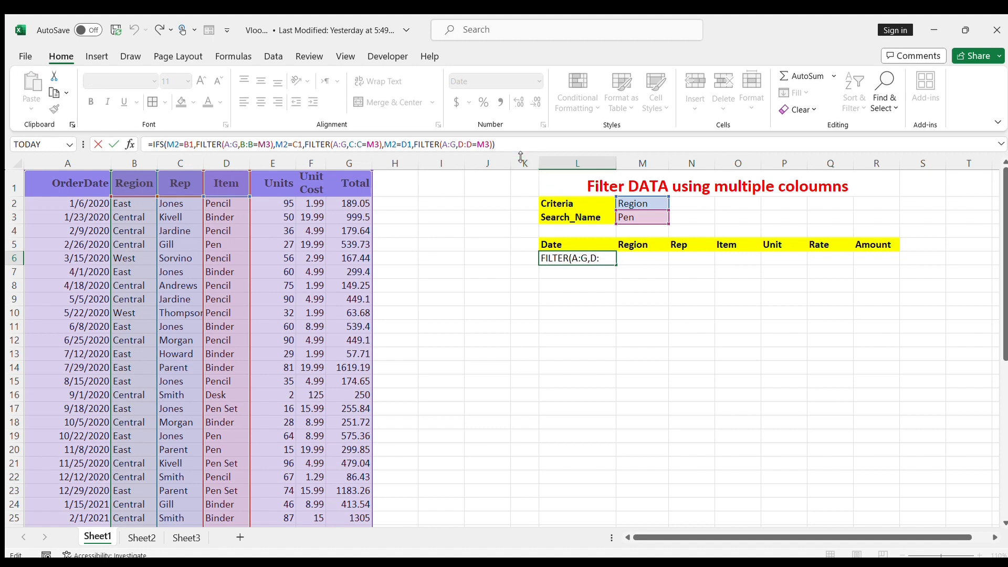
key(Left)
key(Left)
key(Left)
text(iferror)
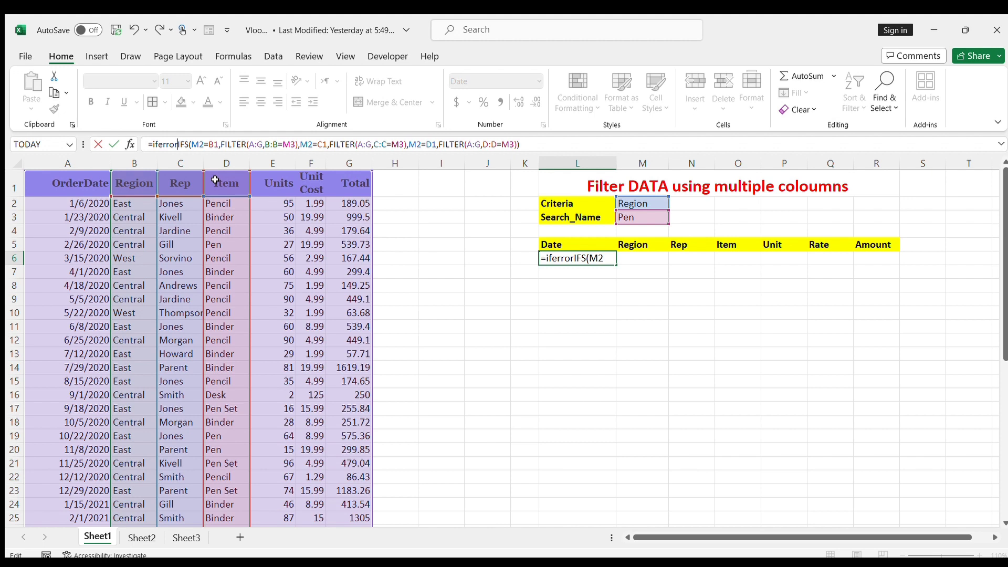
text(()
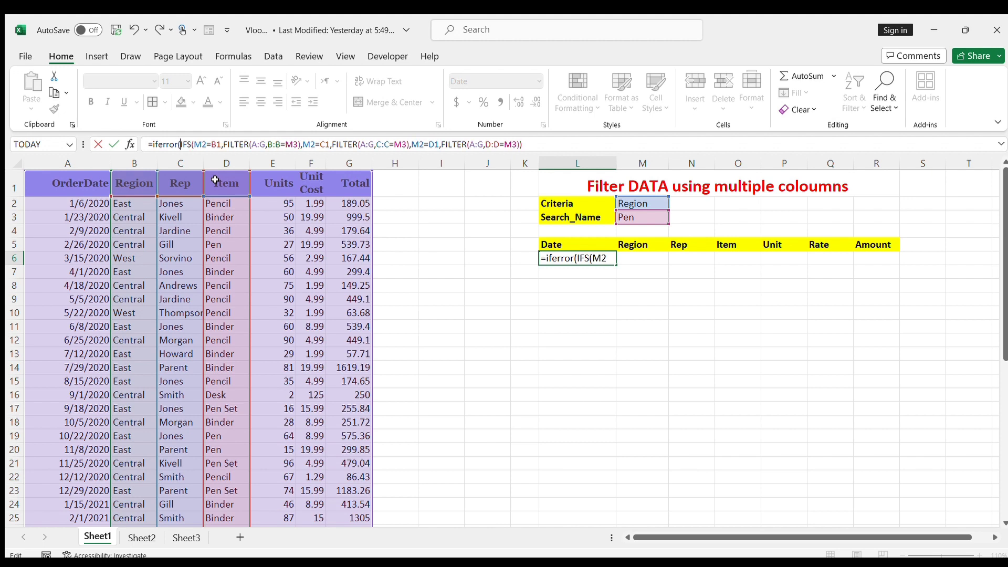
Step: Complete IFERROR in L6 with empty text "" as the fallback and a closing parenthesis, enter the formula and reselect L6
click(543, 143)
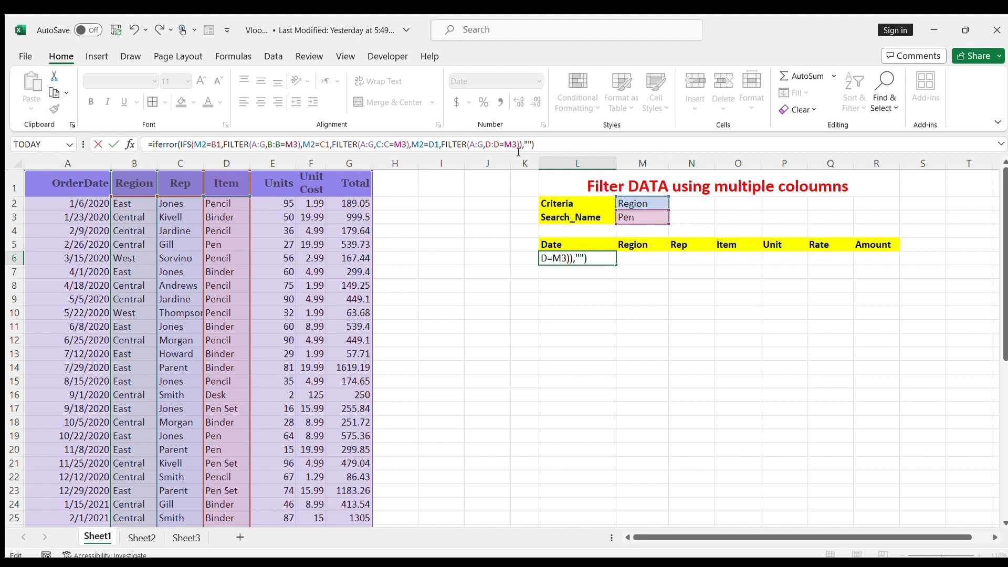
key(Return)
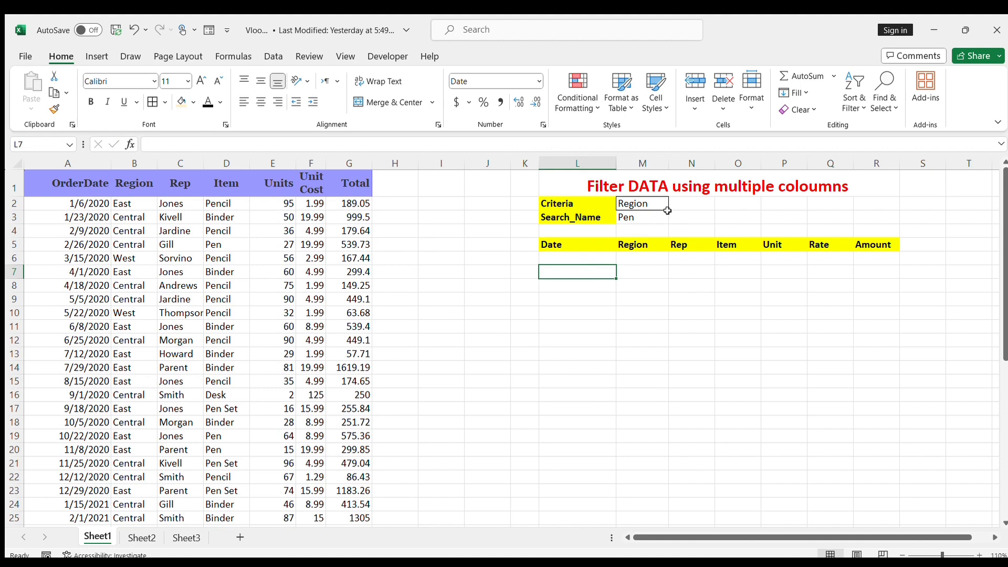
click(575, 261)
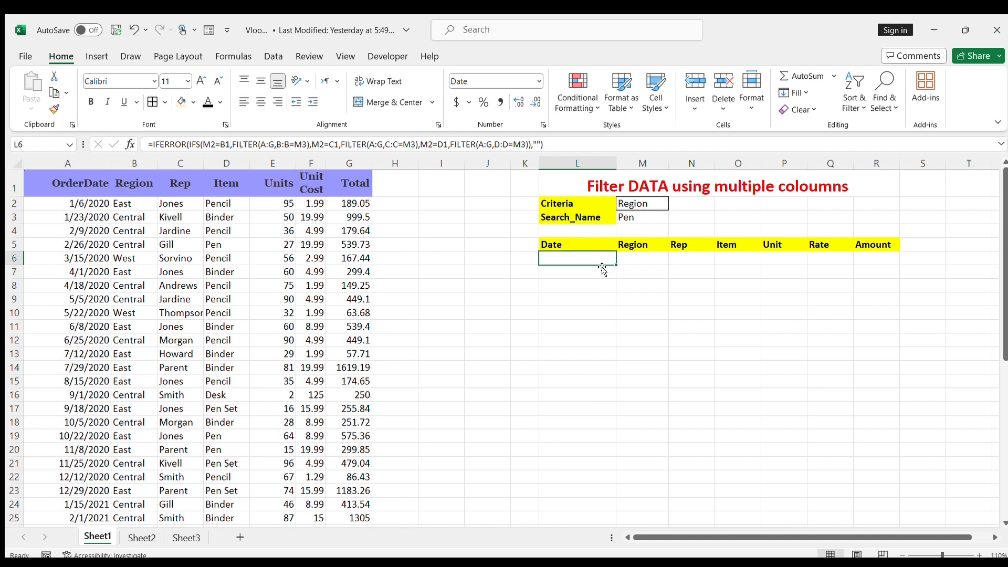
Step: Check the Criteria cell and the L6 formula, and copy Central from B4 of the Region column into Search_Name cell M3
click(662, 203)
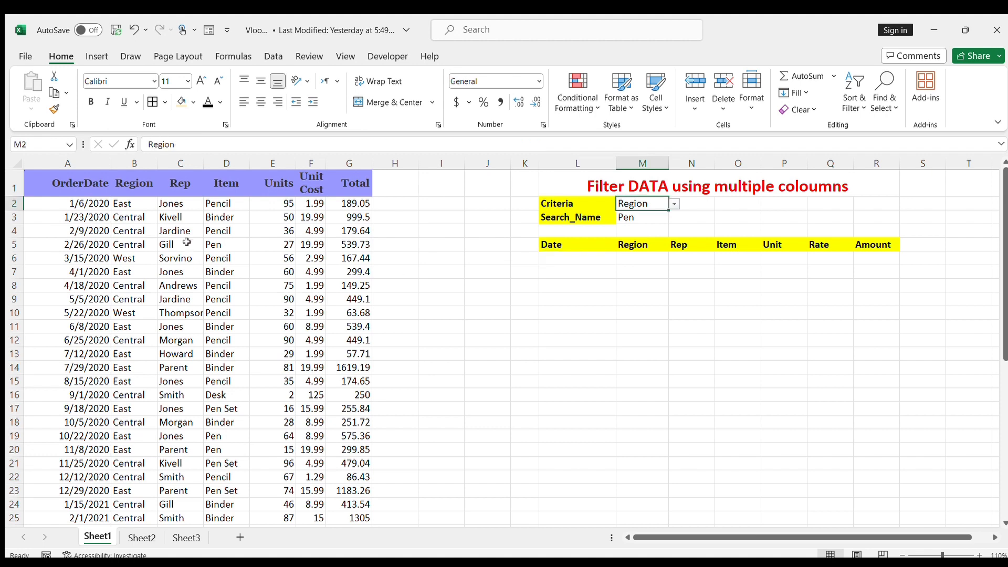
click(601, 257)
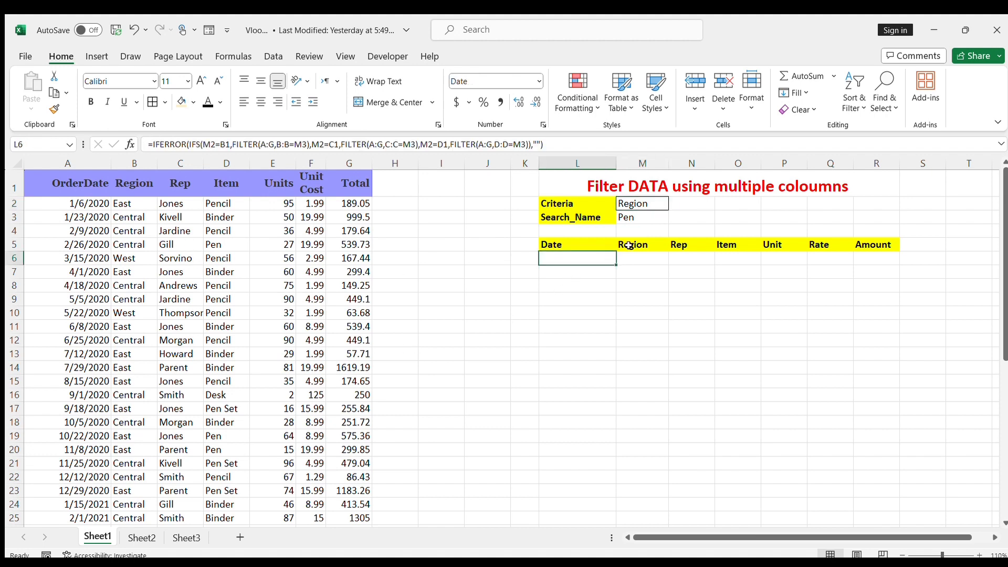
click(677, 202)
click(663, 203)
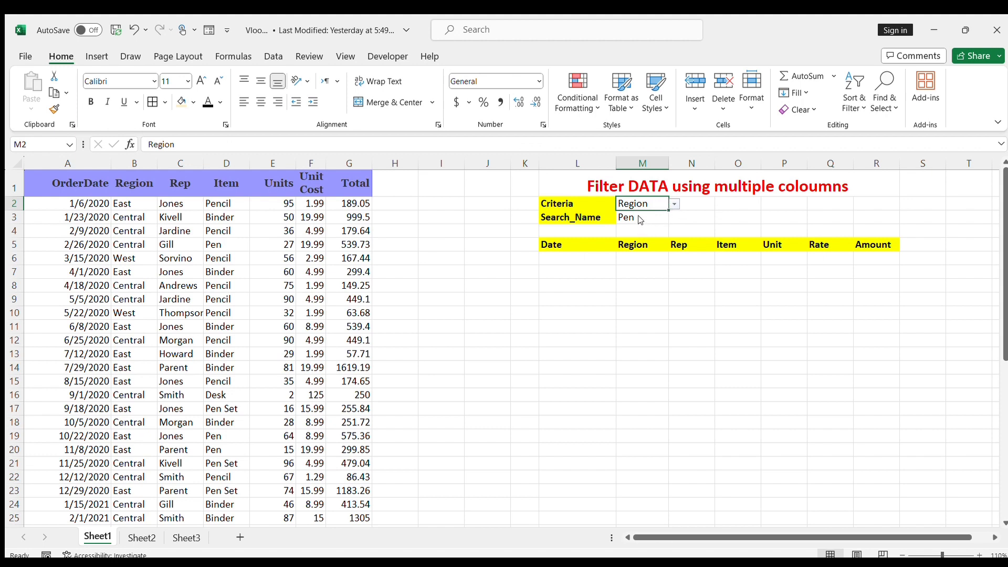
click(125, 231)
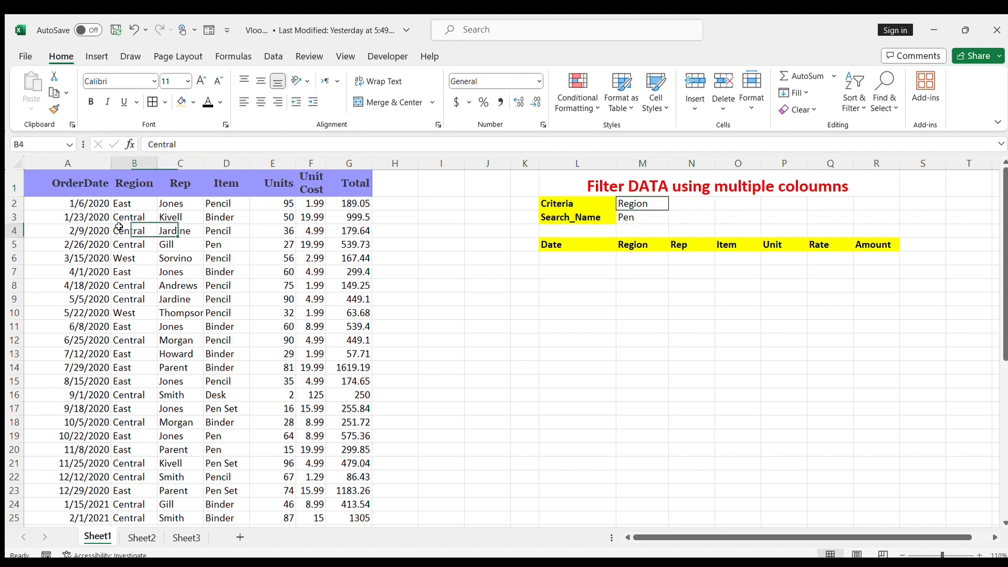
key(ctrl+c)
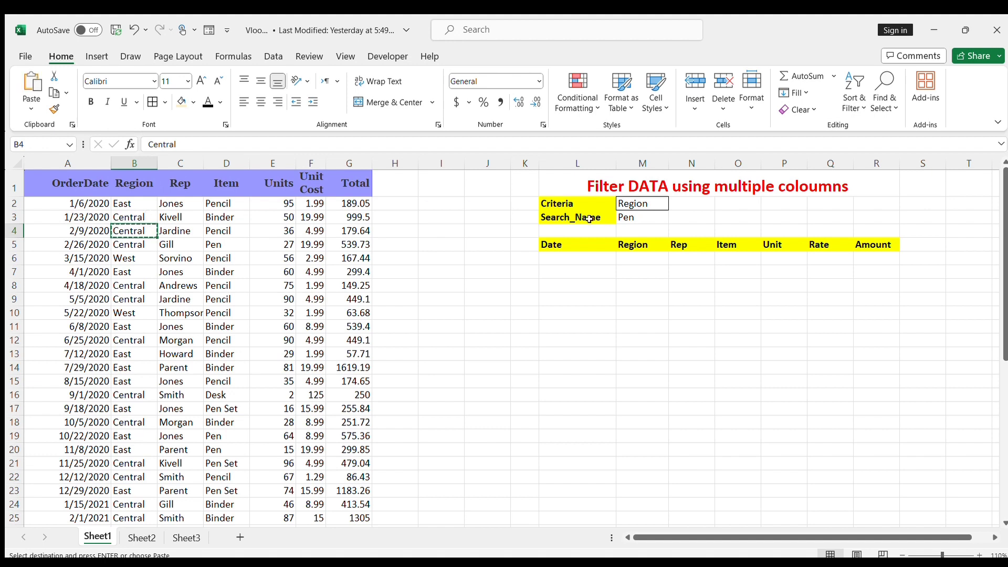
click(641, 219)
key(ctrl+v)
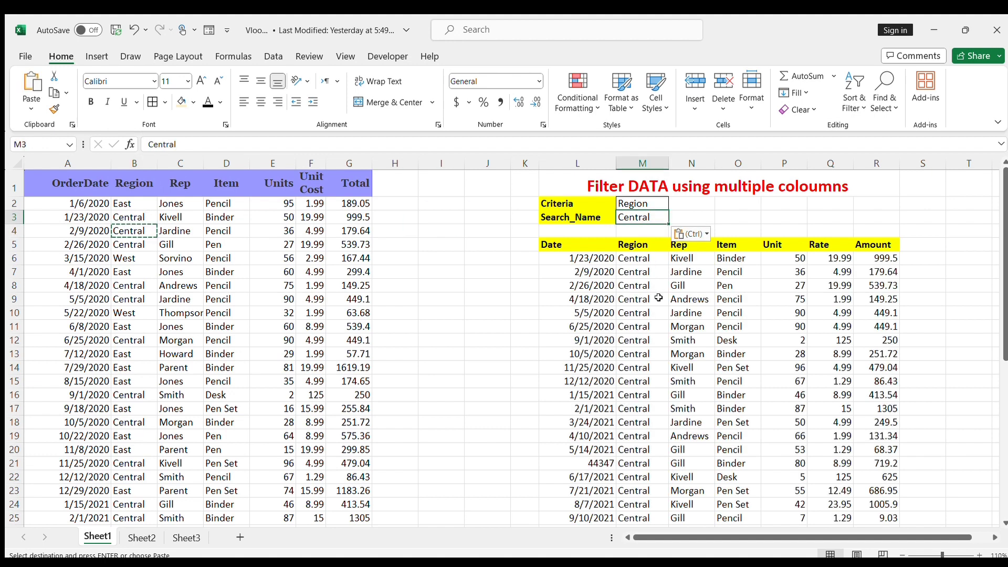
Step: Examine the filtered Central region rows from the header to the last record and across all result columns
scroll(652, 394, down, 8)
scroll(651, 394, up, 8)
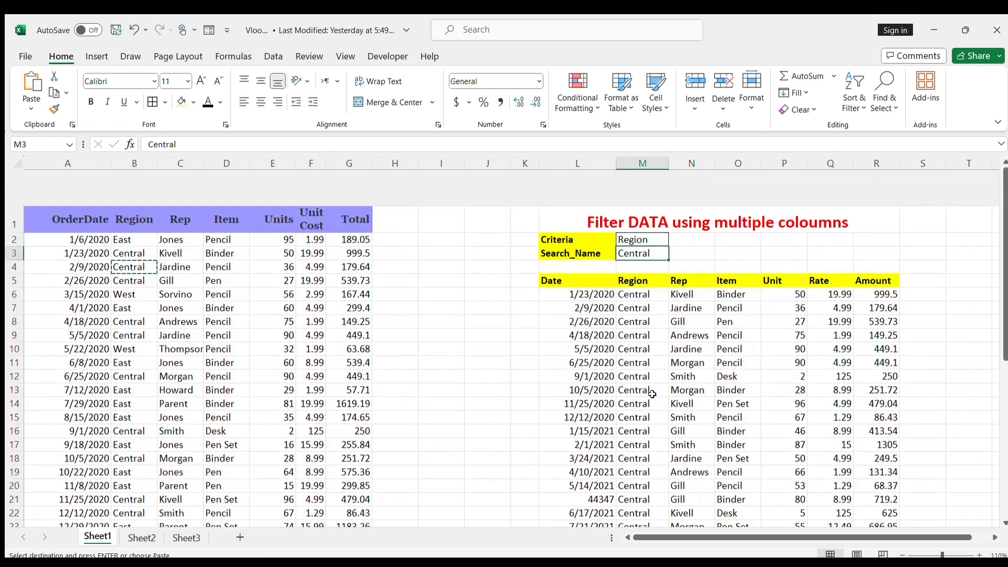
scroll(652, 394, down, 2)
scroll(798, 392, right, 3)
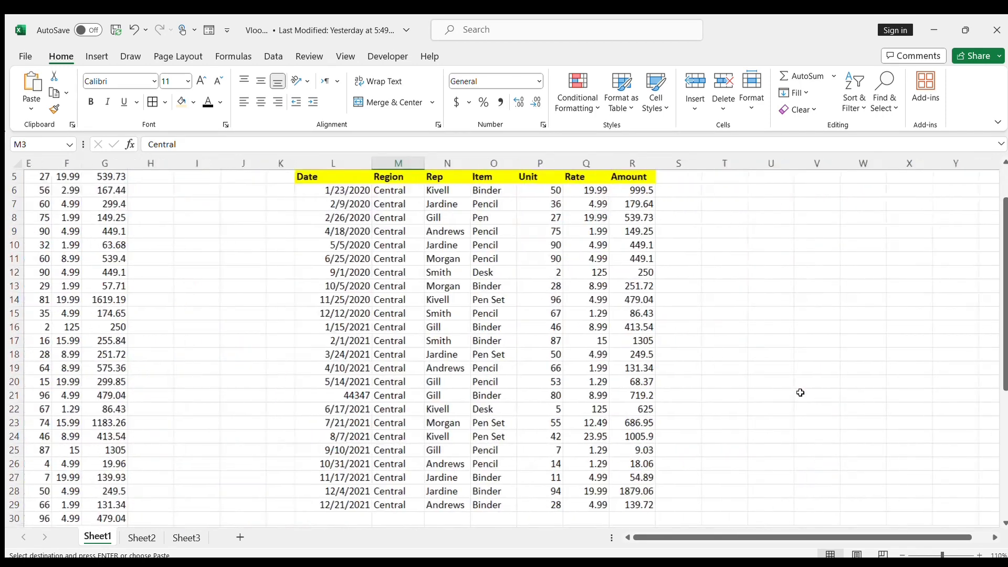
scroll(703, 341, left, 2)
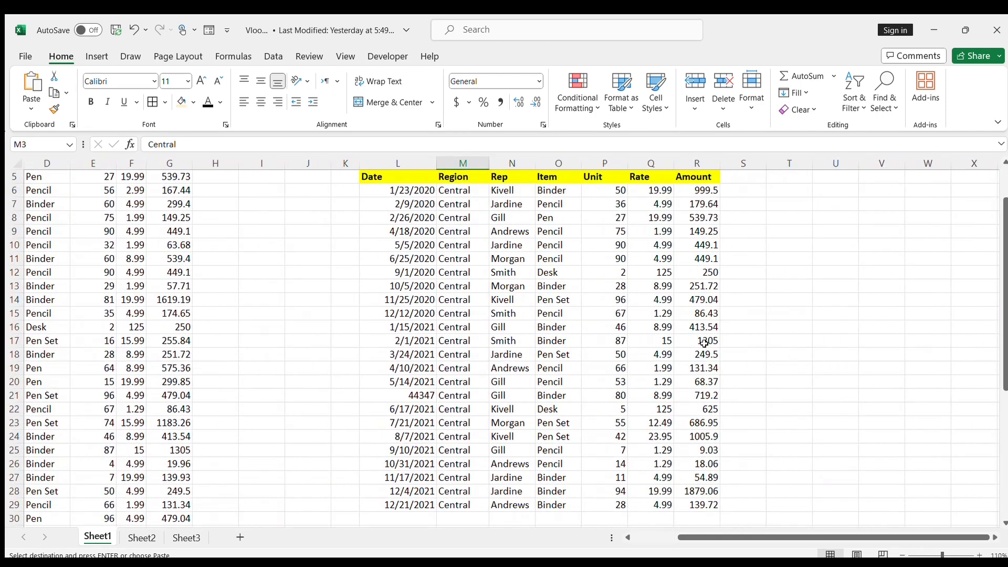
scroll(704, 344, up, 1)
scroll(704, 344, up, 1)
scroll(185, 219, left, 3)
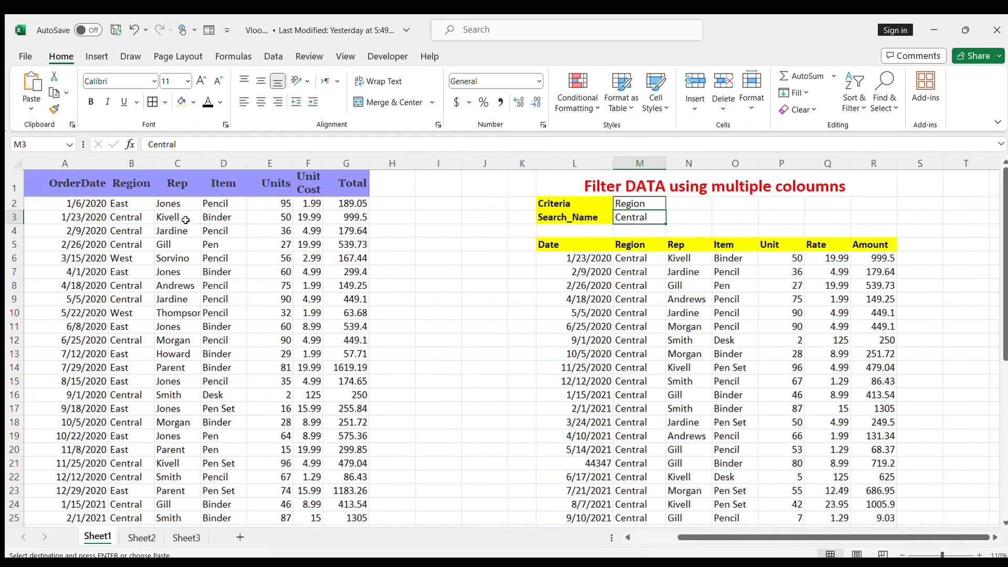
key(ctrl+v)
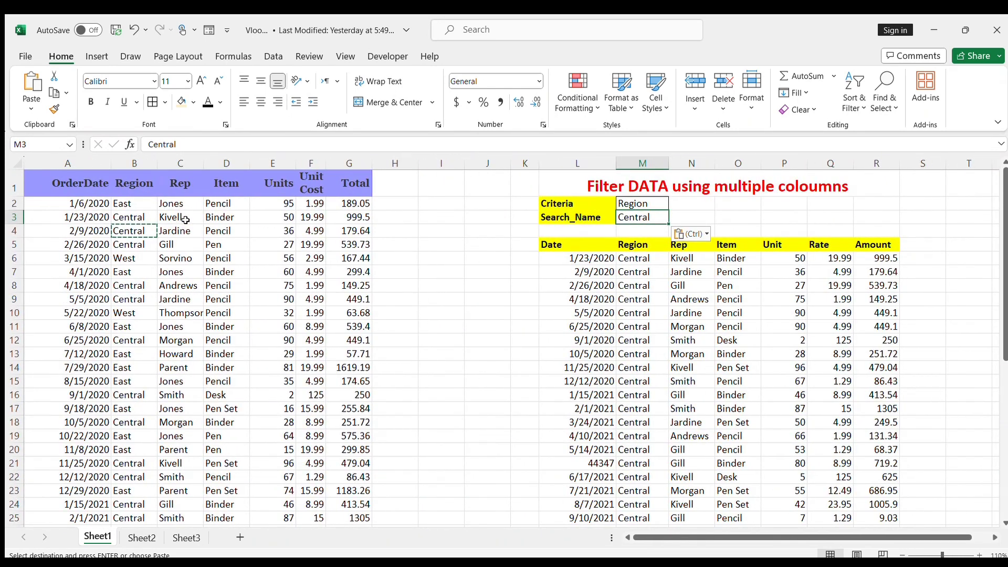